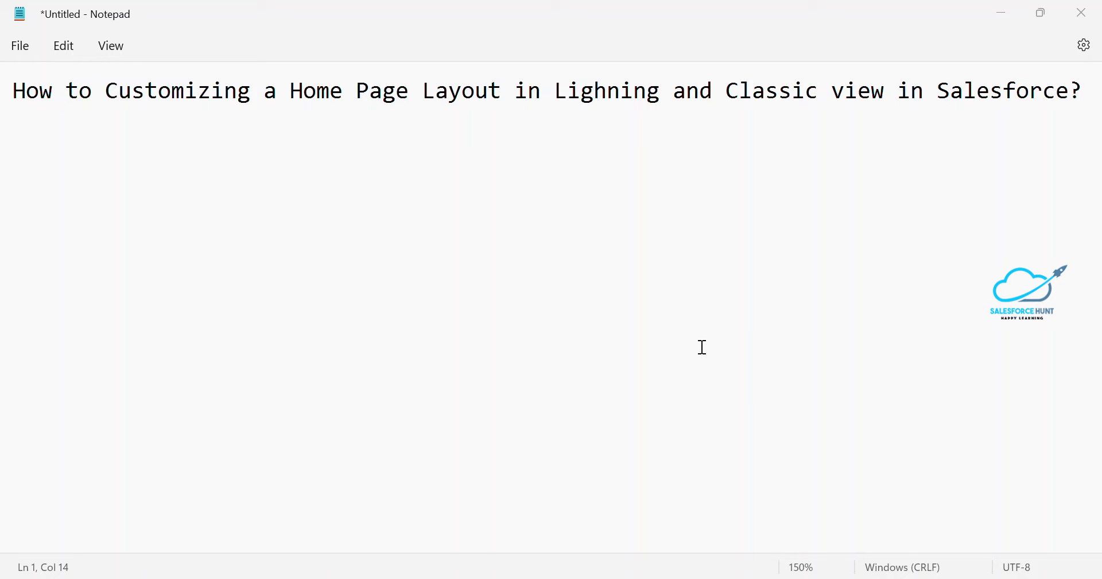
- Switch to Salesforce and show the Lightning Home page with its Quarterly Performance chart
left_click(476, 577)
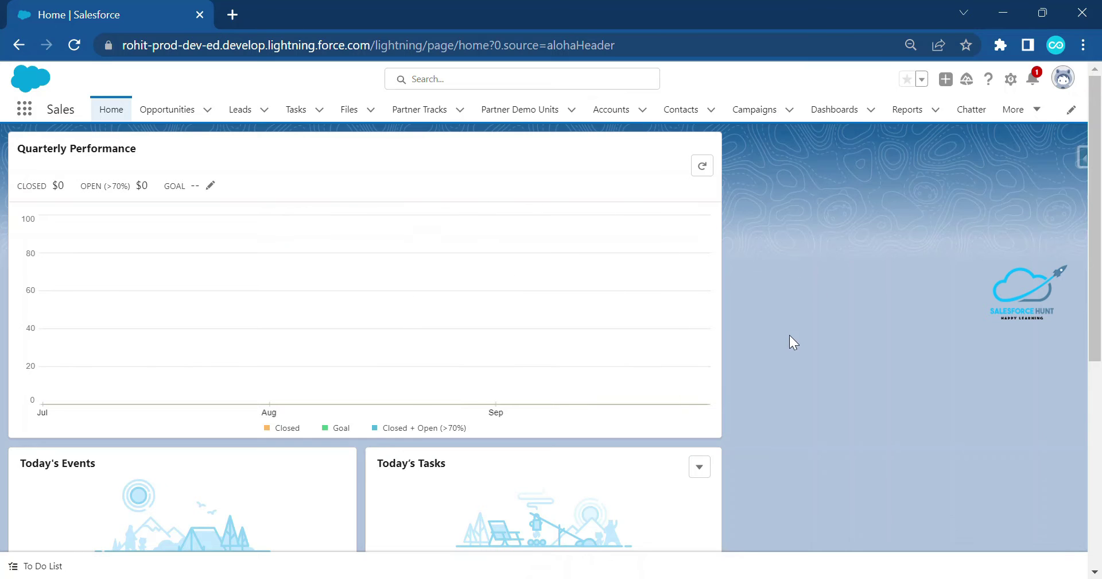
scroll(790, 336, "down", 4)
scroll(790, 336, "up", 2)
scroll(790, 336, "up", 2)
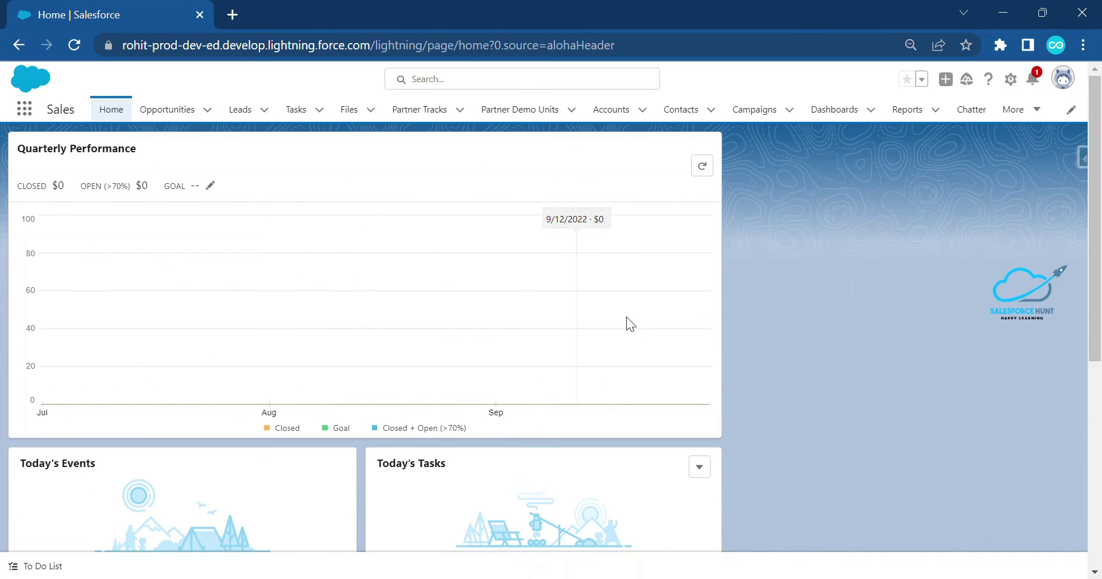
scroll(628, 413, "down", 1)
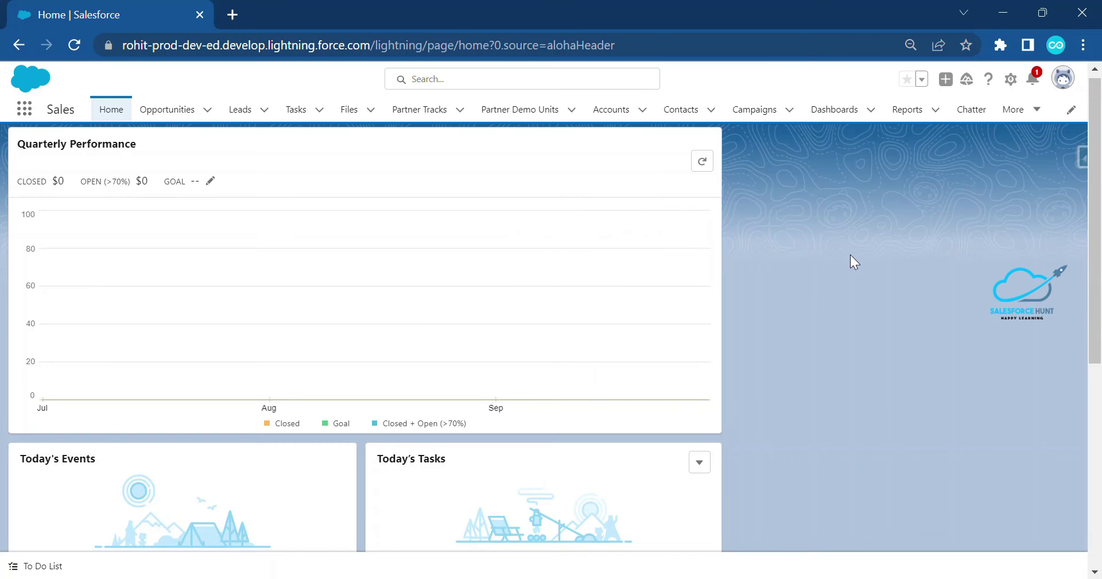
scroll(850, 255, "up", 1)
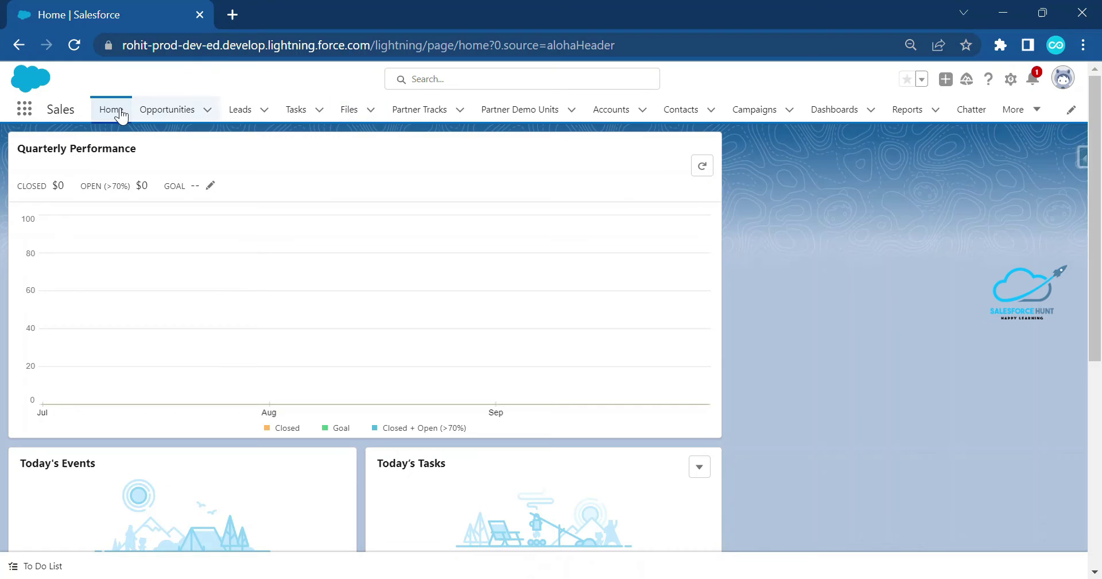
left_click(105, 119)
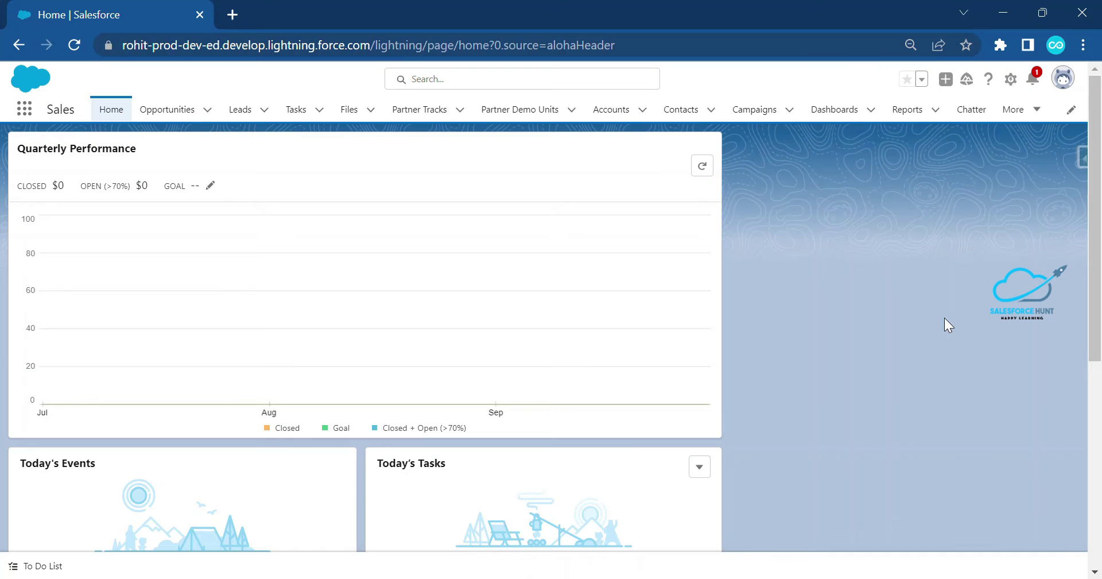
scroll(944, 318, "down", 5)
scroll(944, 318, "up", 5)
- Check the gear menu, then reload the Home page with F5
left_click(1010, 78)
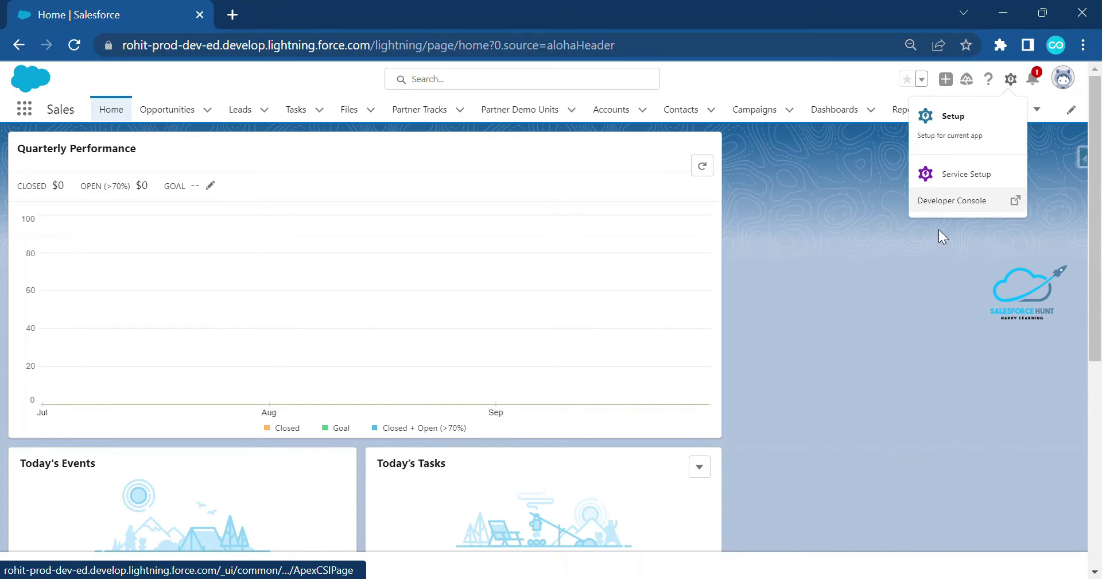
left_click(899, 273)
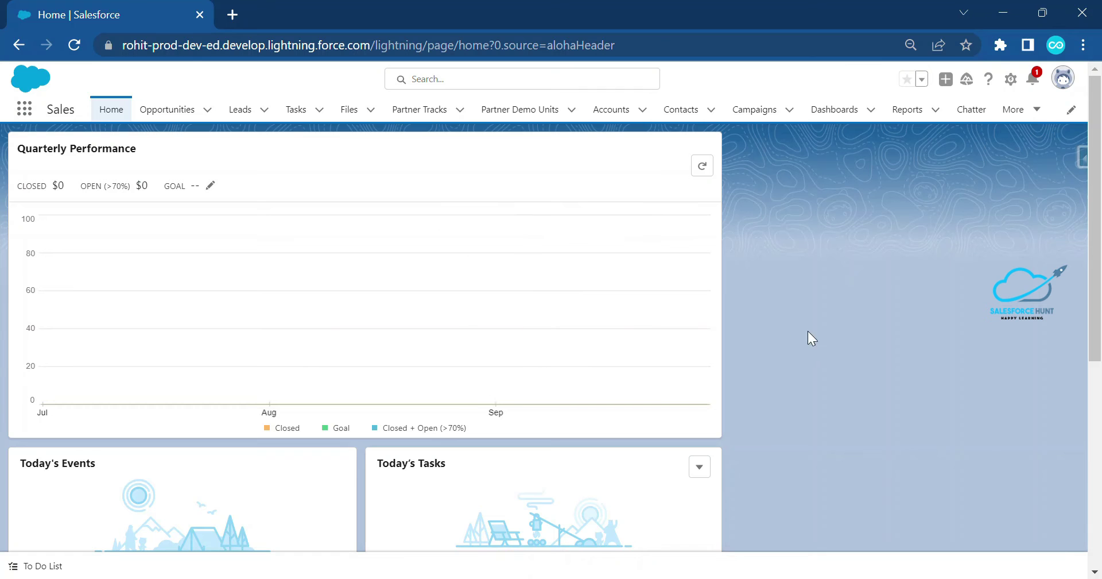
key("F5")
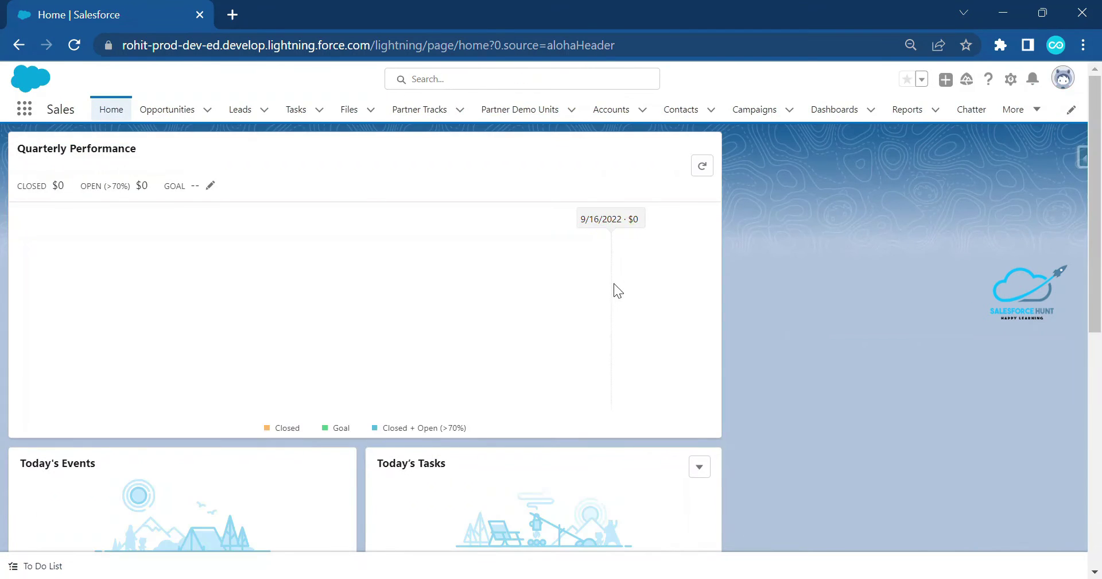
left_click(1012, 80)
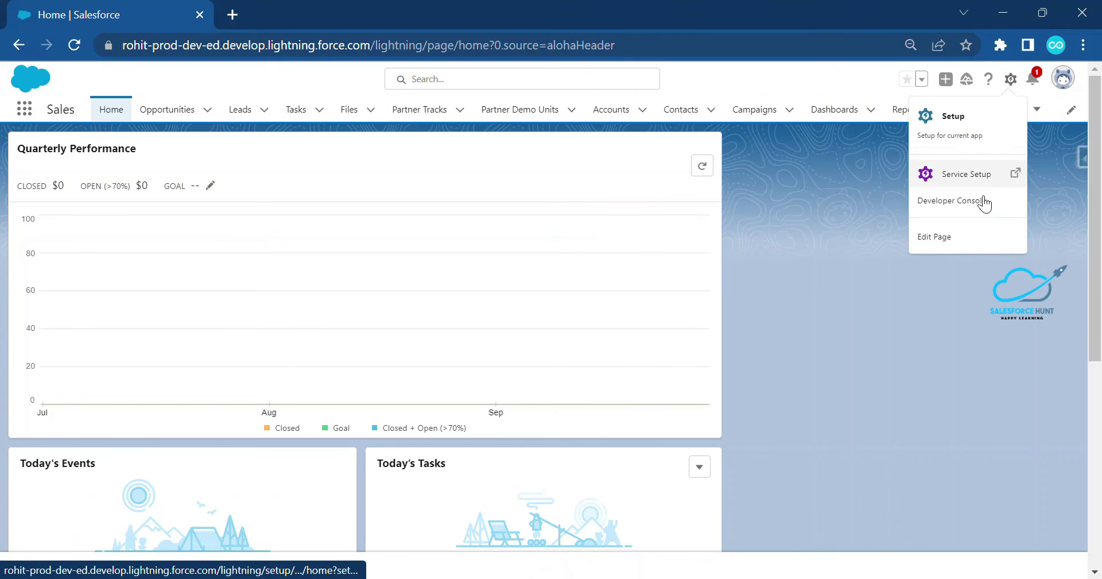
- Choose Edit Page to open Home Page Default in Lightning App Builder
left_click(942, 244)
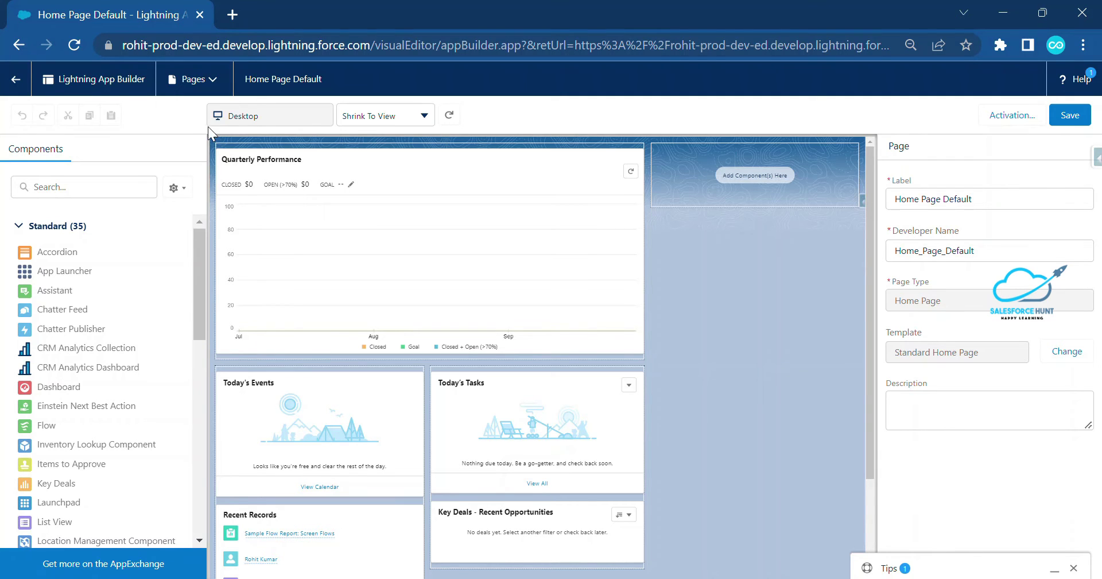
left_click(391, 122)
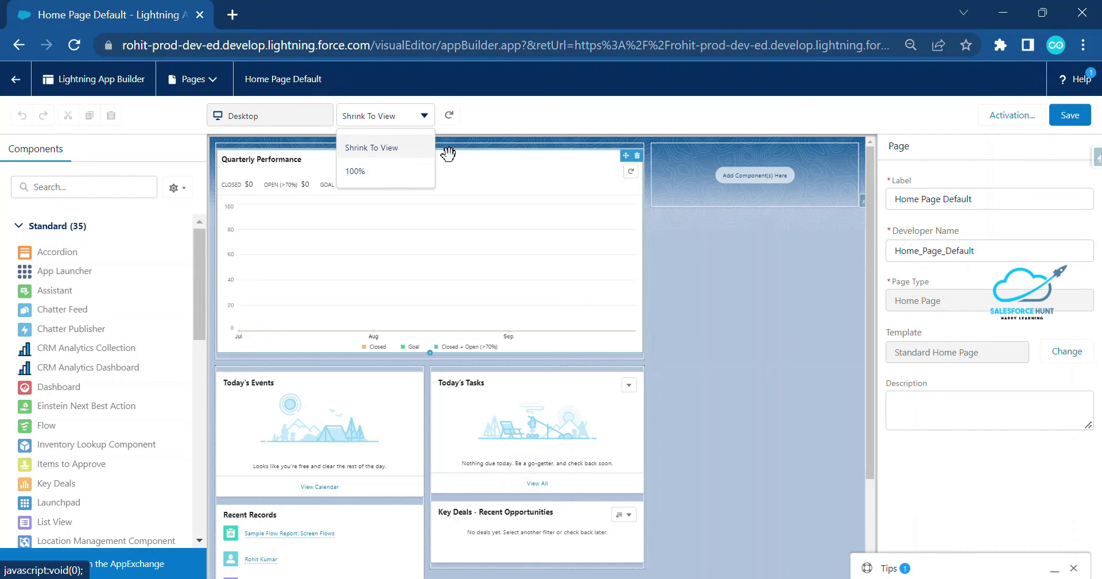
left_click(539, 115)
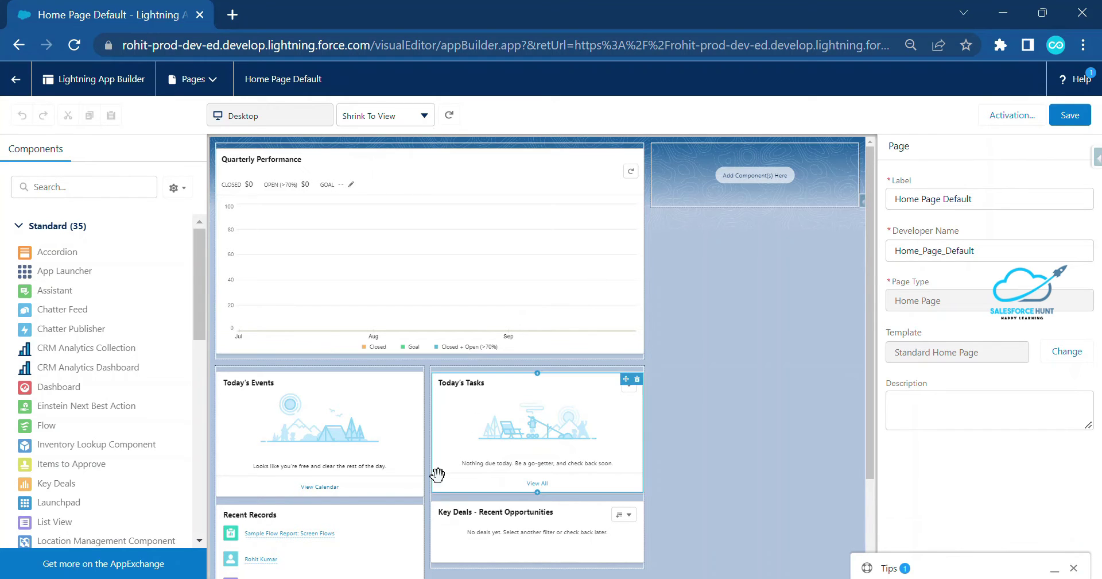
scroll(425, 504, "down", 2)
scroll(425, 504, "up", 2)
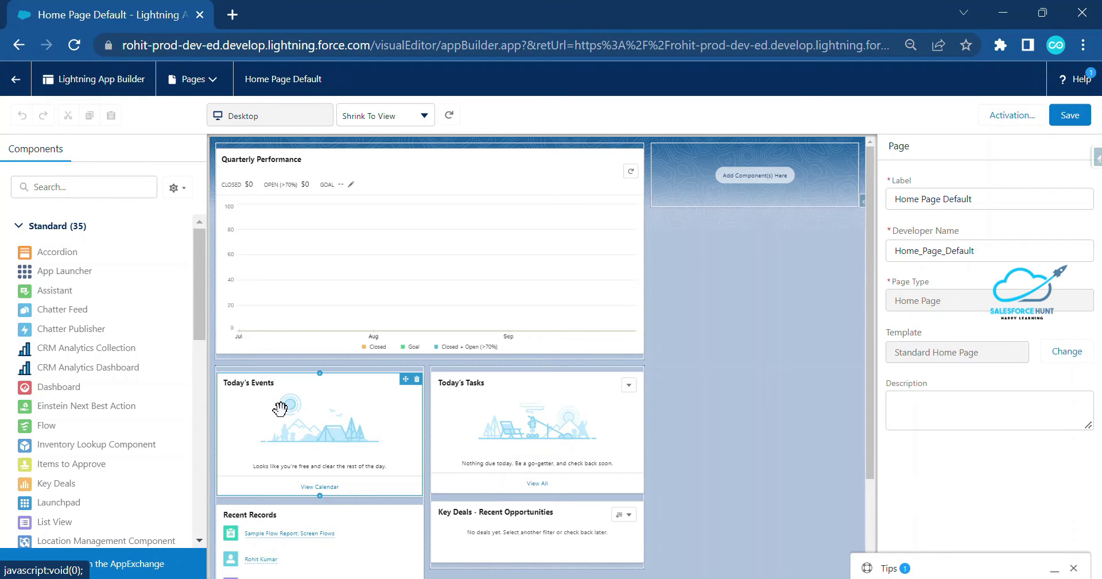
- Place Today's Events in the right column with Today's Tasks beneath it, then save
left_click_drag(268, 406, 704, 150)
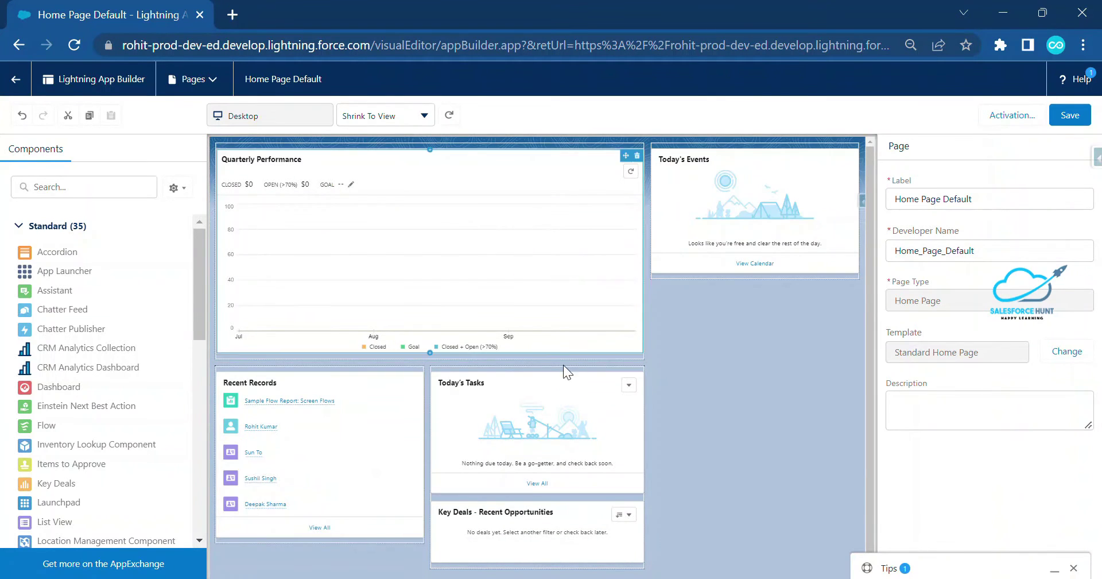
left_click_drag(509, 428, 759, 322)
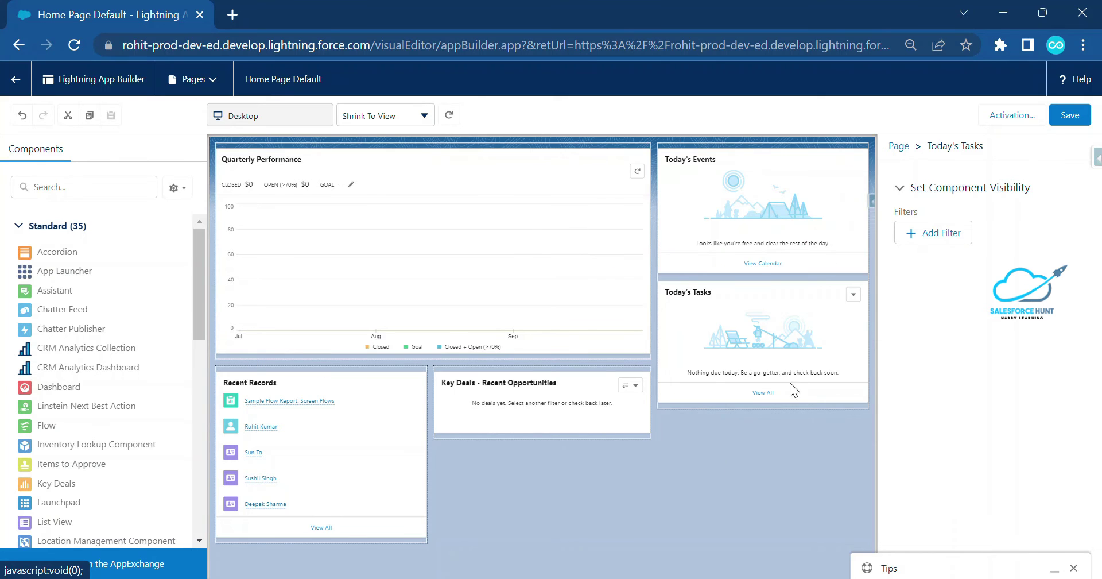
left_click(1070, 117)
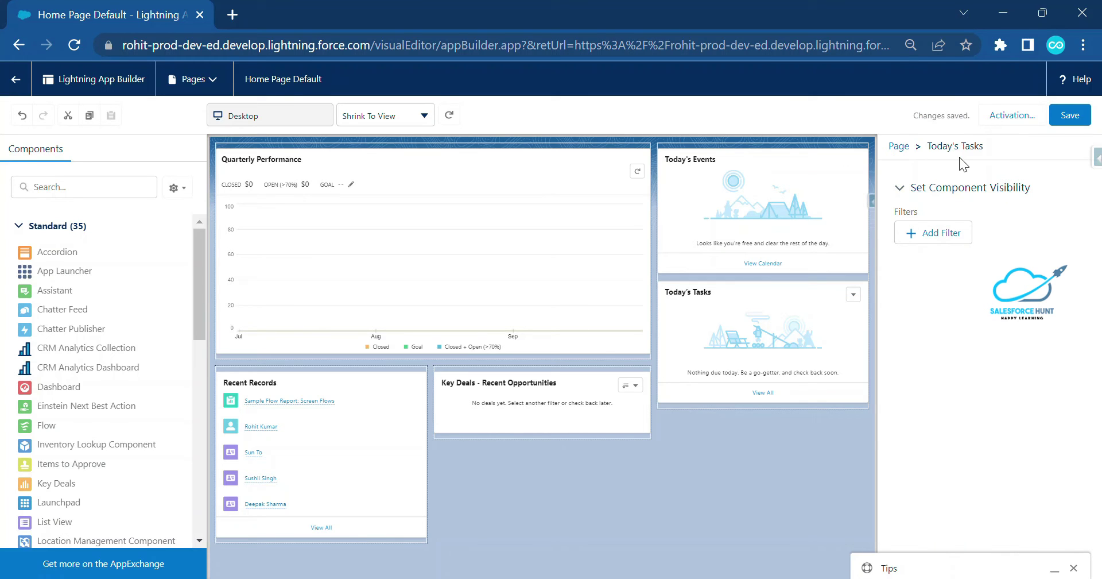
left_click(1010, 115)
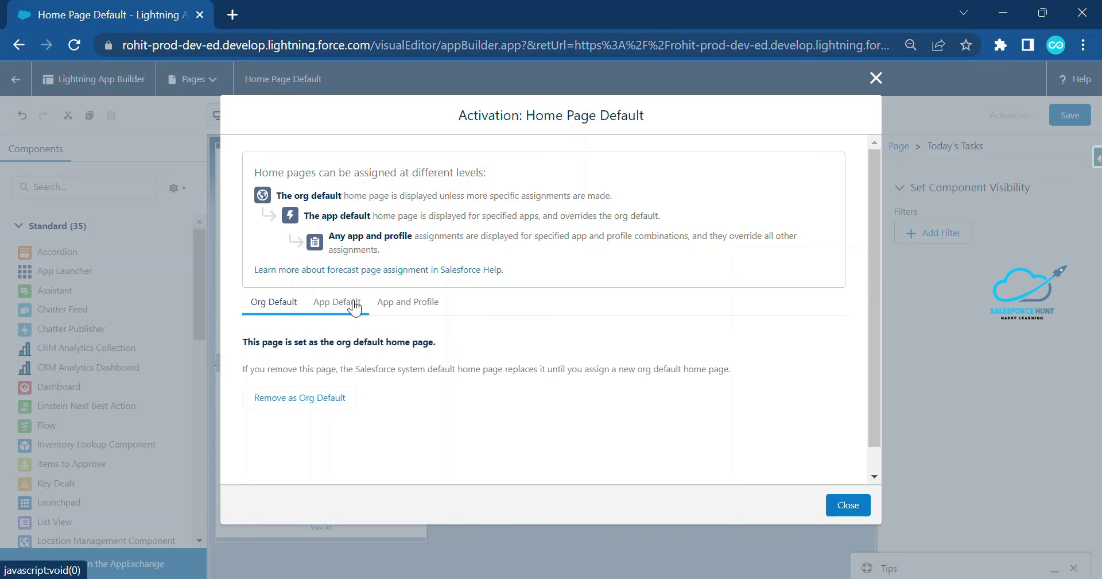
left_click(321, 303)
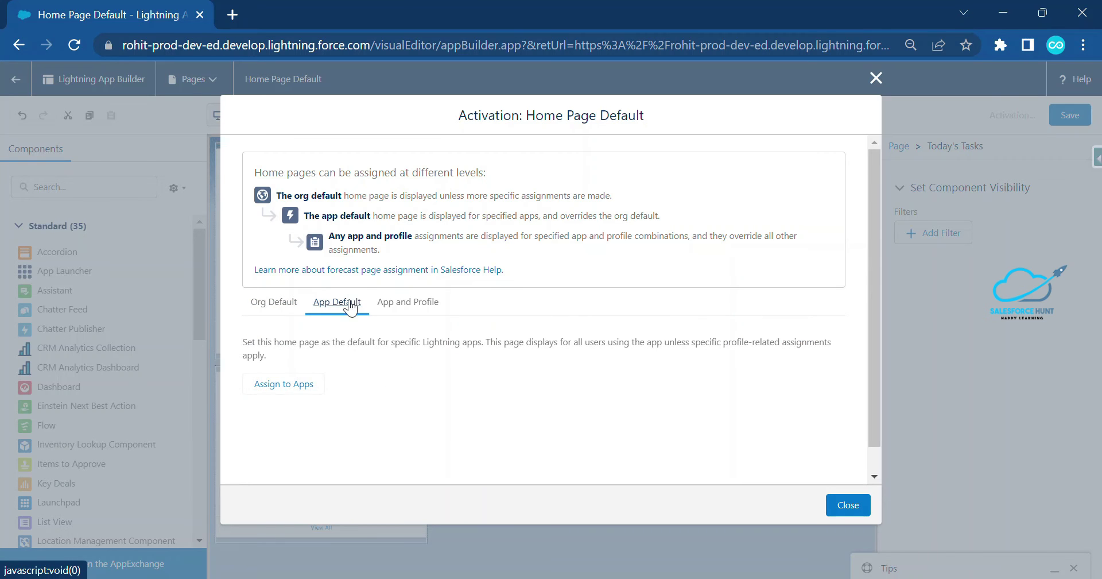
left_click(418, 309)
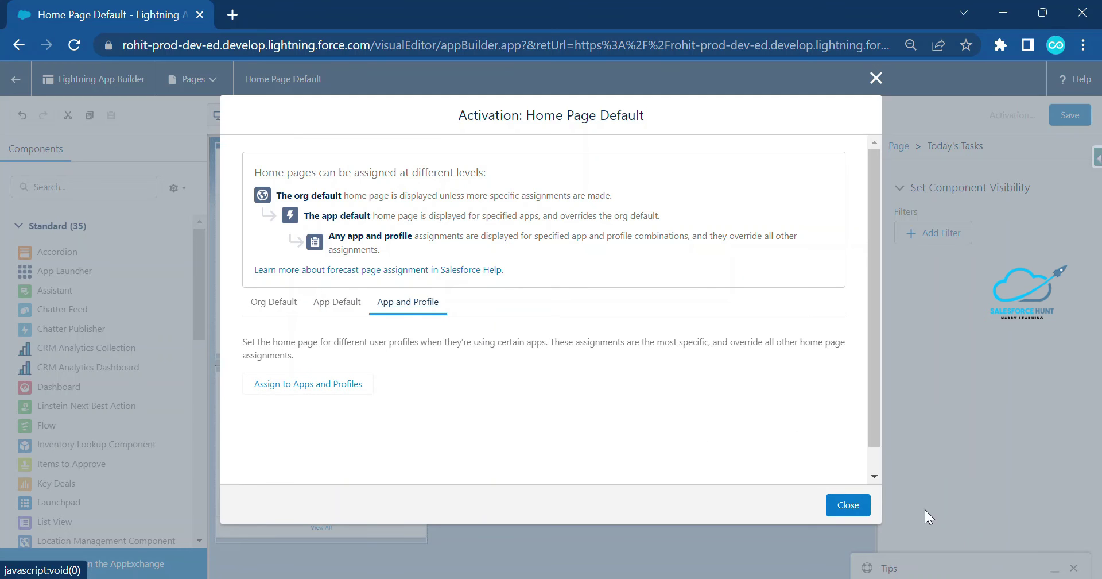
left_click(848, 505)
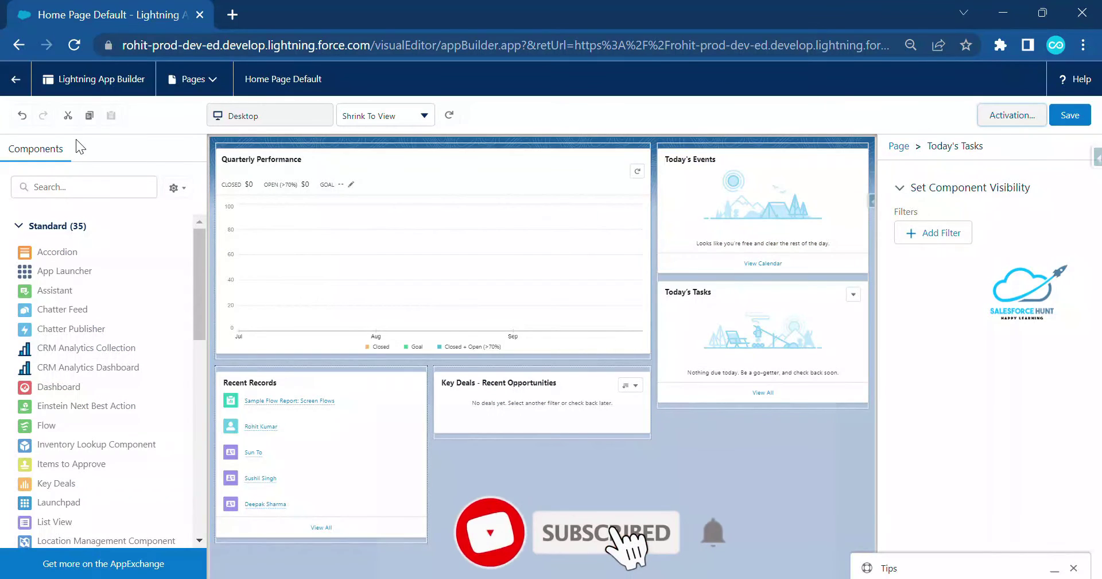
- Return to the live Home page and highlight the Today's Events and Today's Tasks headings
left_click(14, 80)
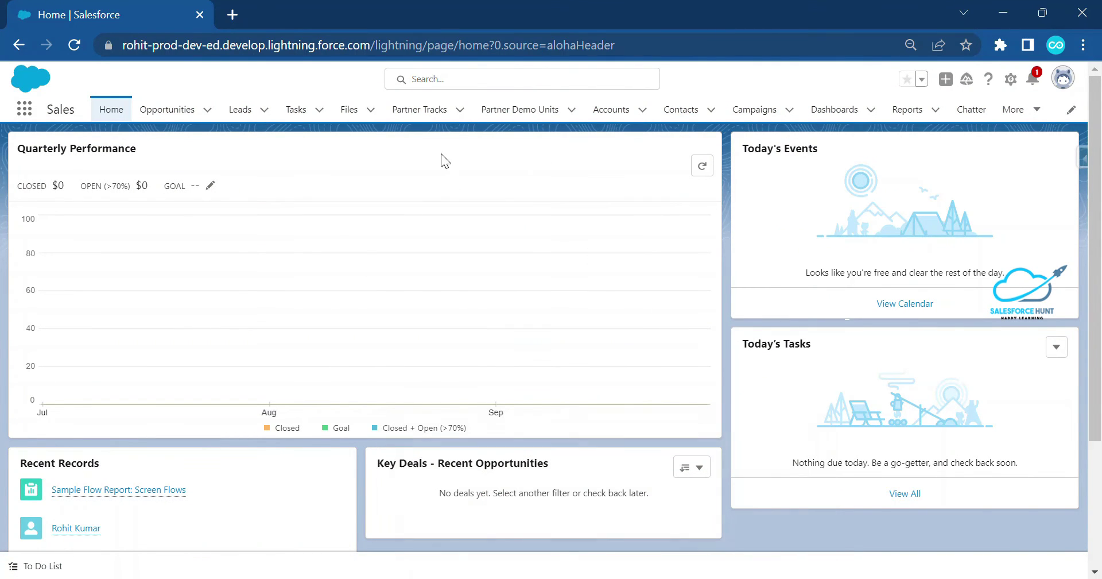
left_click_drag(754, 148, 870, 155)
left_click_drag(752, 344, 908, 344)
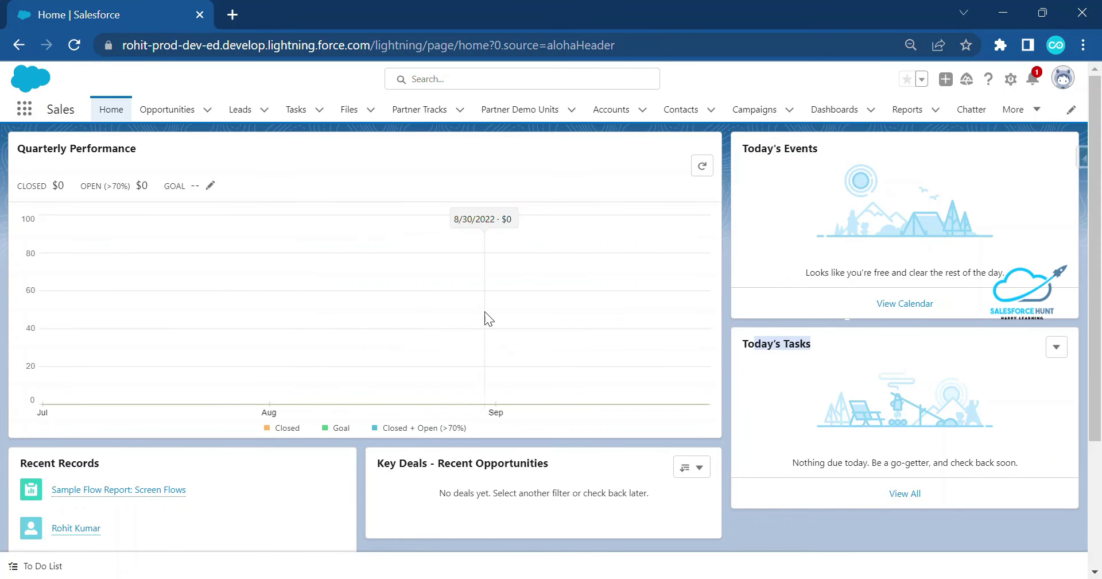
scroll(579, 303, "down", 3)
scroll(585, 313, "up", 1)
scroll(586, 313, "up", 2)
- Highlight the Today's Events and Quarterly Performance headings to compare the columns
triple_click(748, 152)
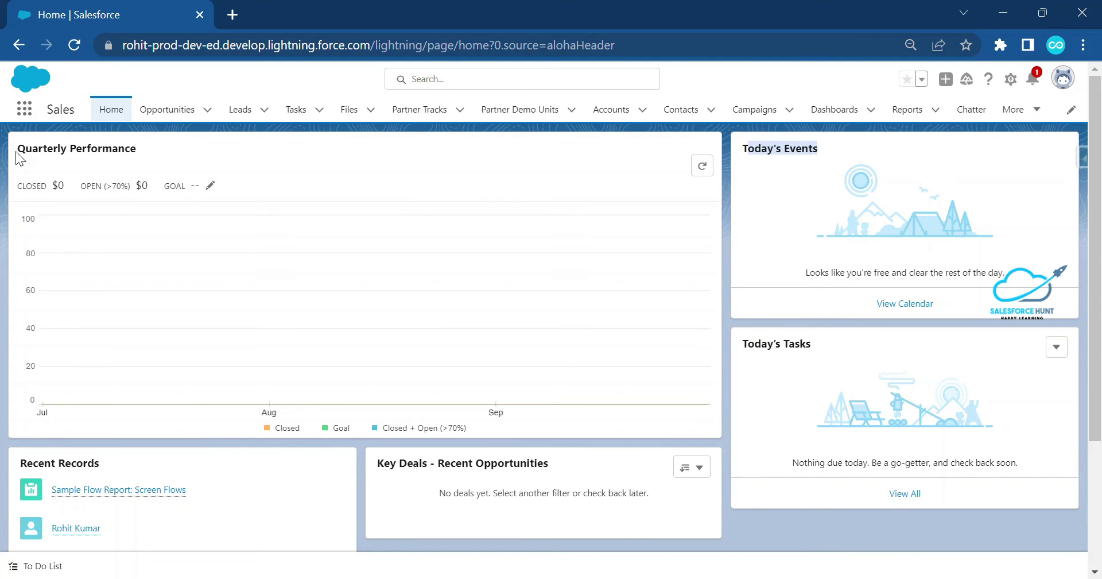
left_click_drag(16, 153, 142, 152)
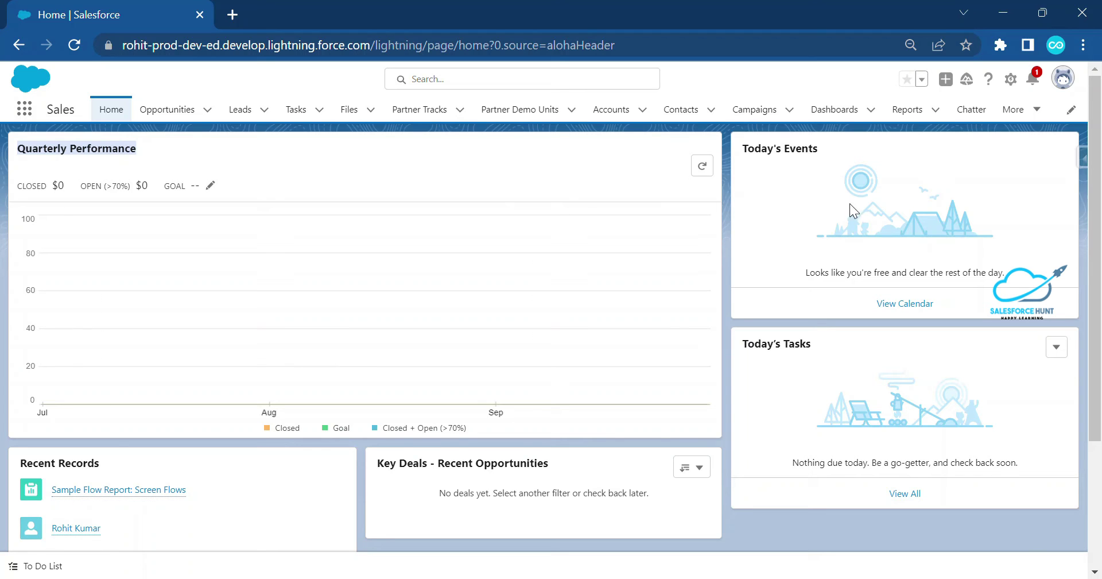
left_click_drag(742, 148, 821, 148)
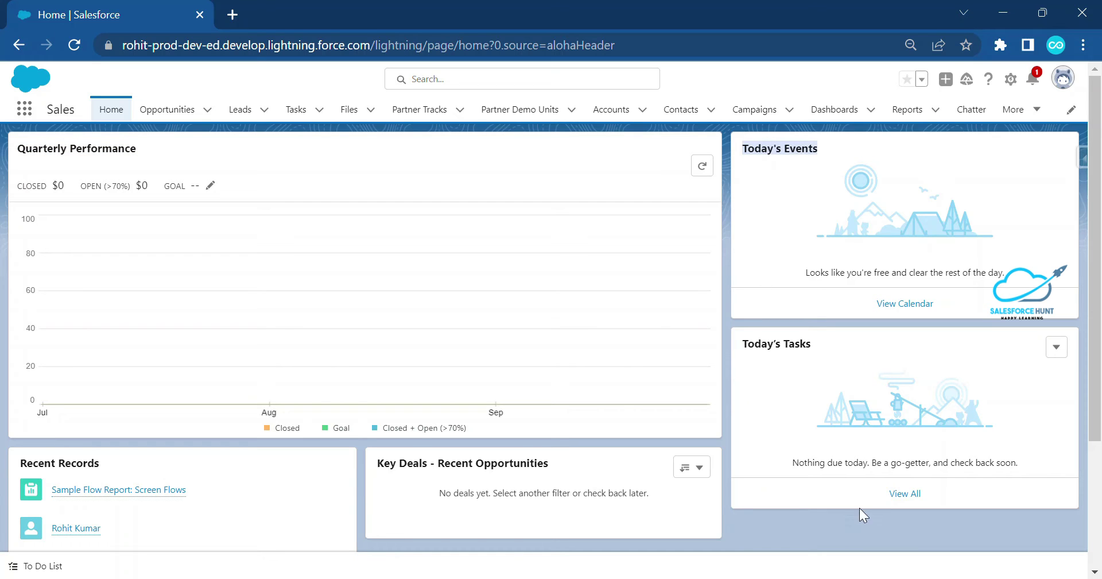
scroll(660, 322, "down", 3)
scroll(669, 336, "up", 3)
left_click(1063, 79)
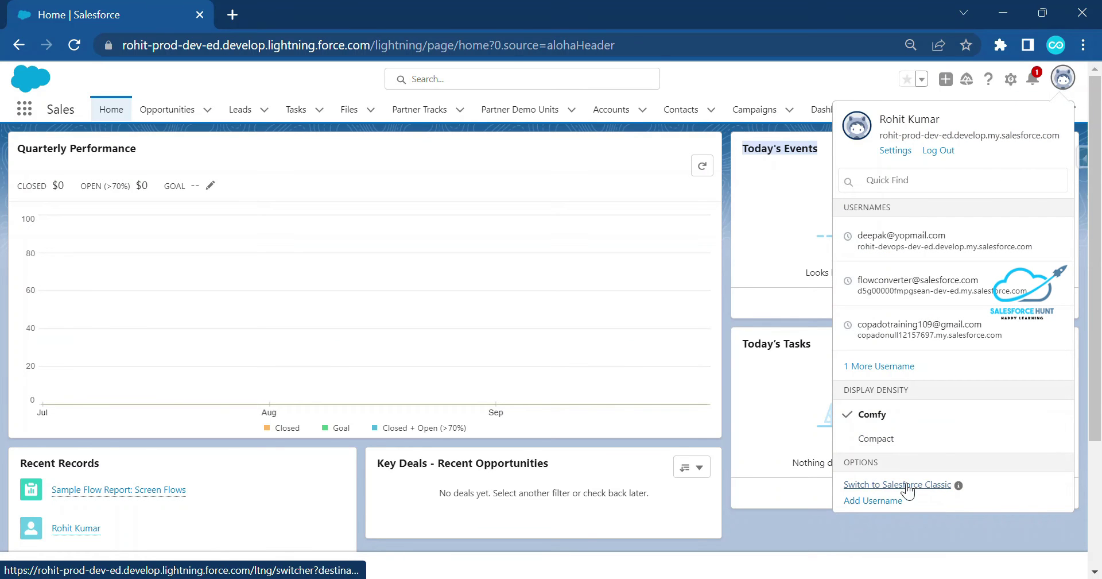
- Switch from Lightning Experience to Salesforce Classic via the profile menu
left_click(904, 485)
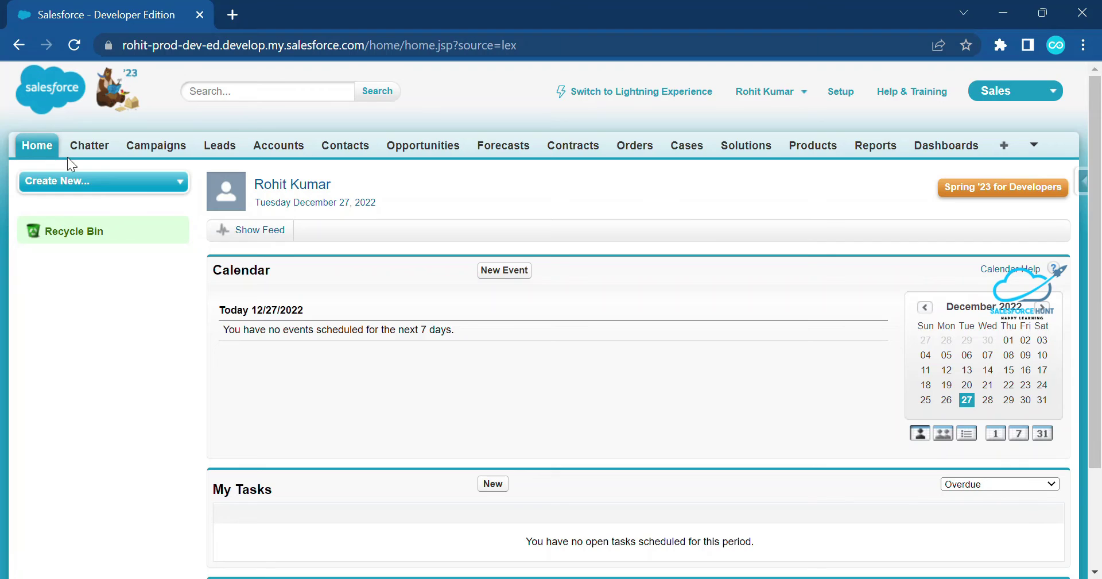
left_click(1016, 97)
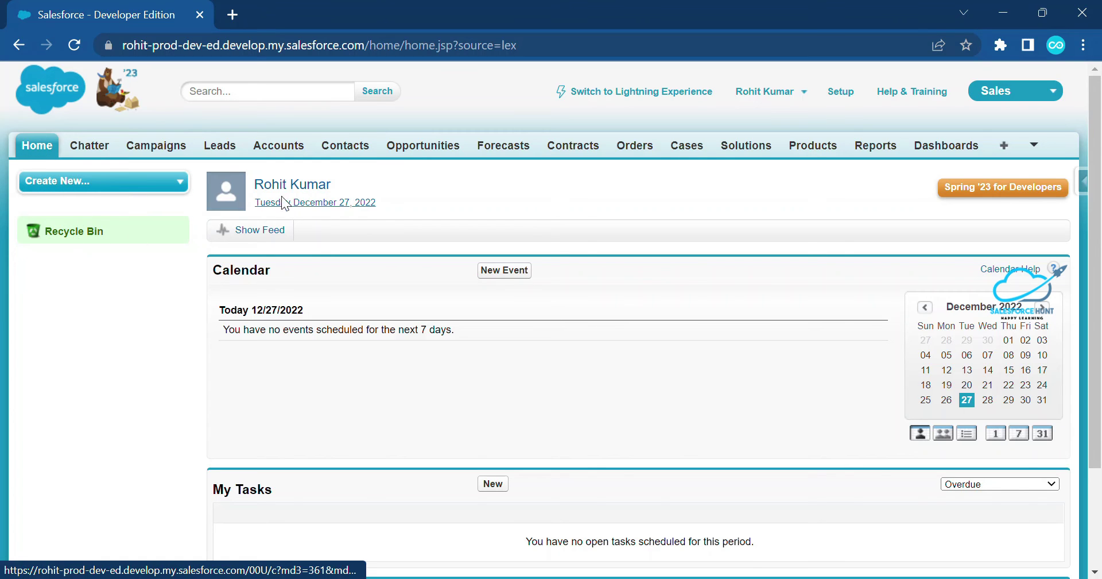
scroll(288, 363, "down", 2)
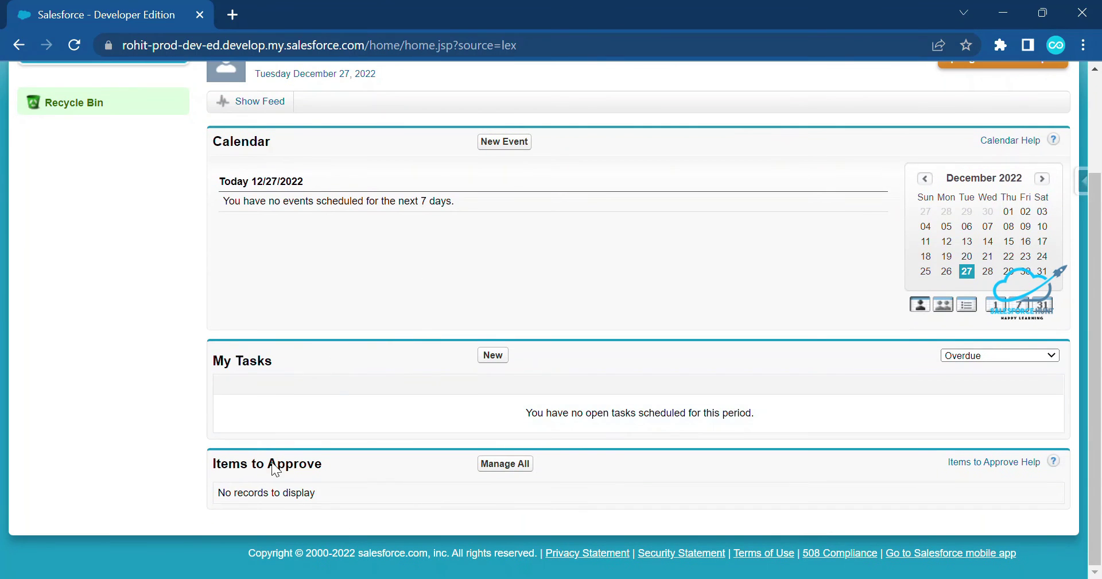
scroll(937, 221, "up", 2)
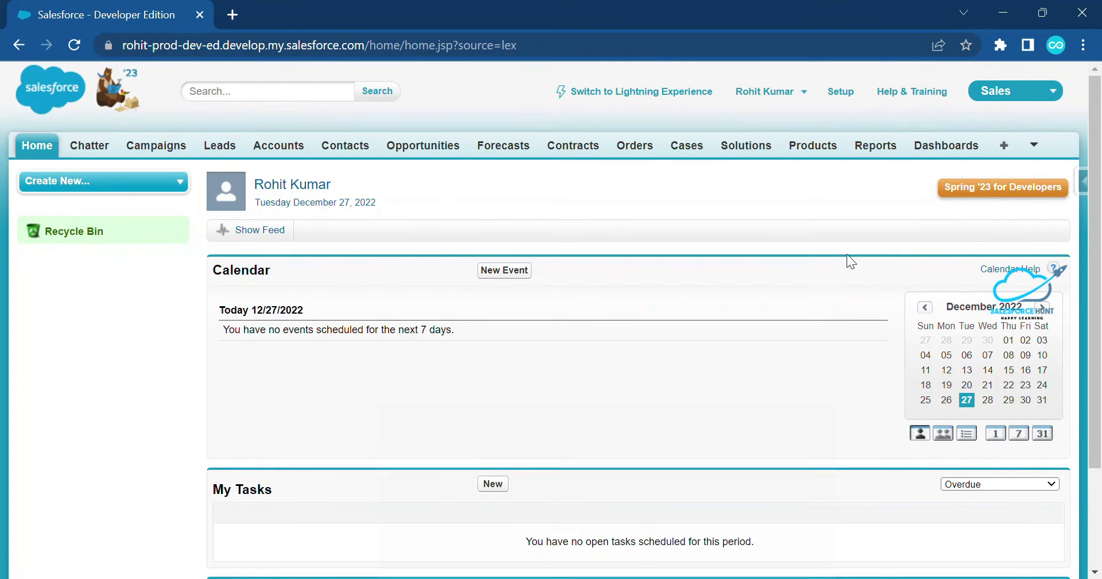
scroll(419, 396, "down", 2)
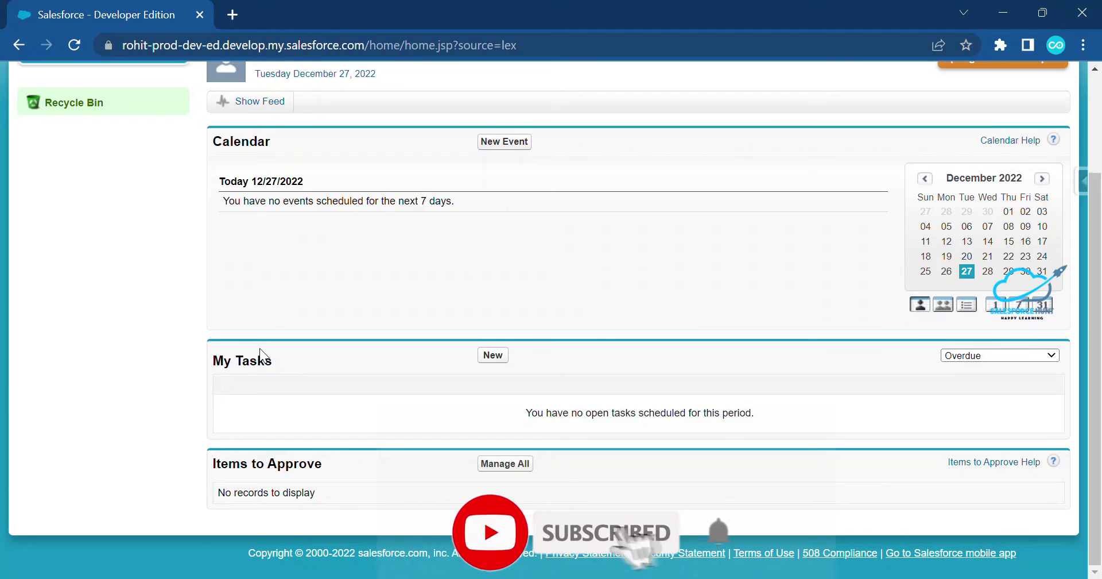
scroll(189, 319, "up", 2)
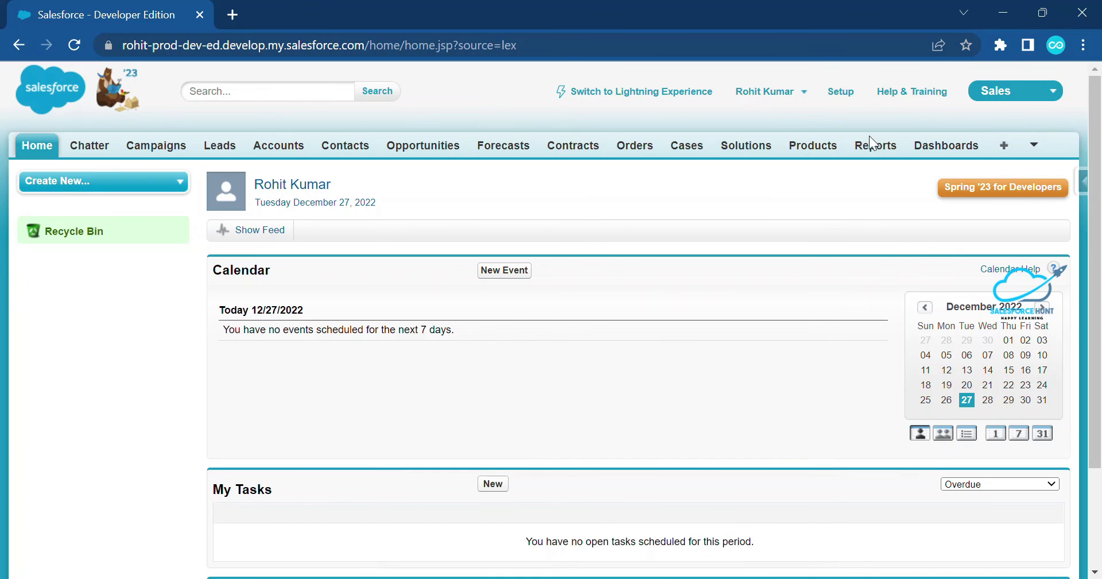
middle_click(842, 99)
- Find 'home page' in Setup Quick Find, open Home Page Layouts and edit DE Default
left_click(320, 13)
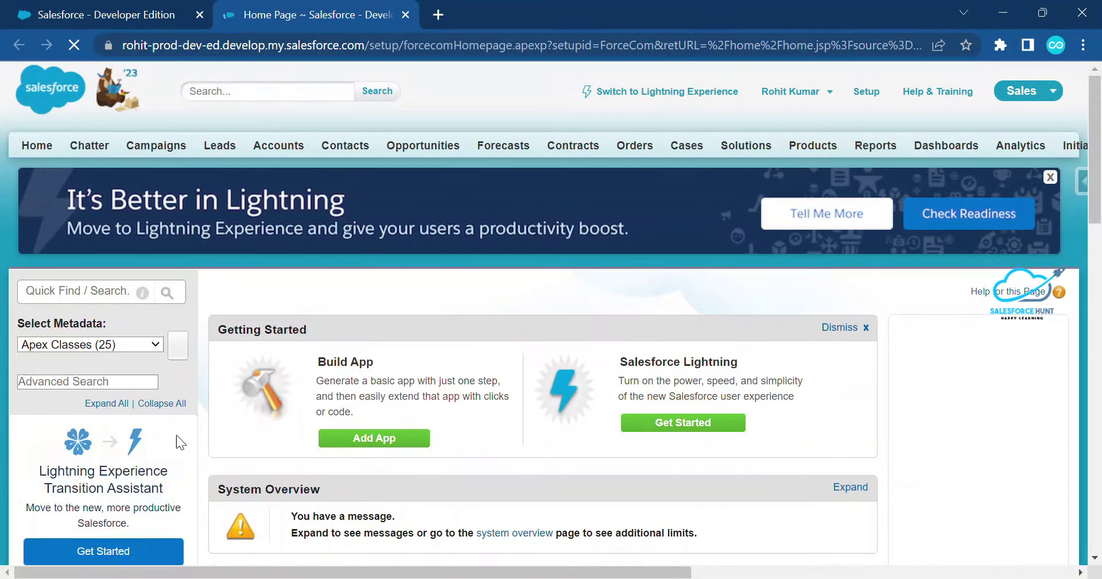
left_click(87, 291)
type("h")
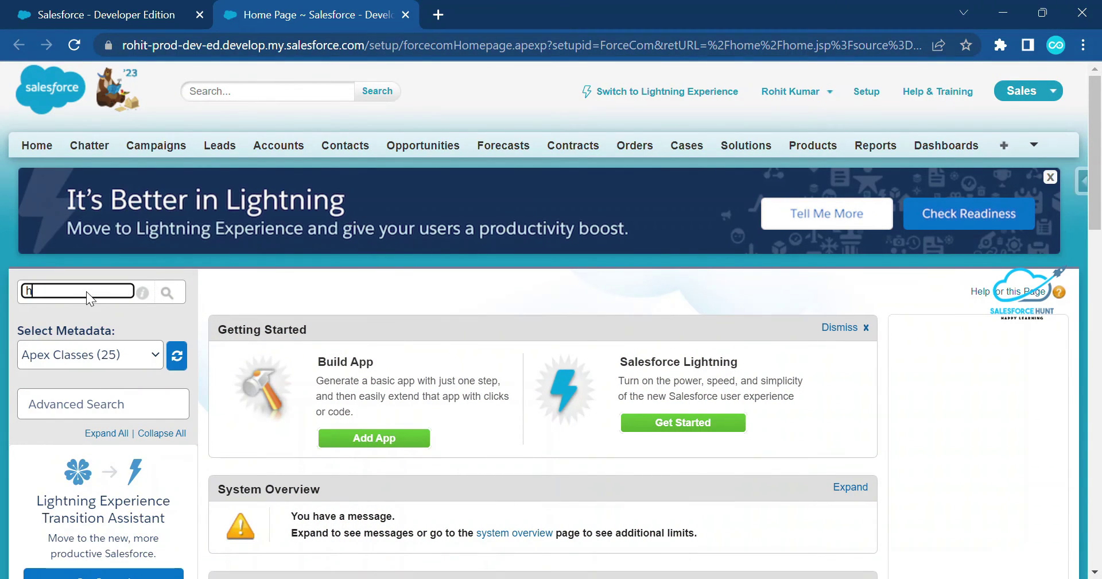
type("ome page")
scroll(118, 448, "down", 1)
scroll(118, 448, "down", 3)
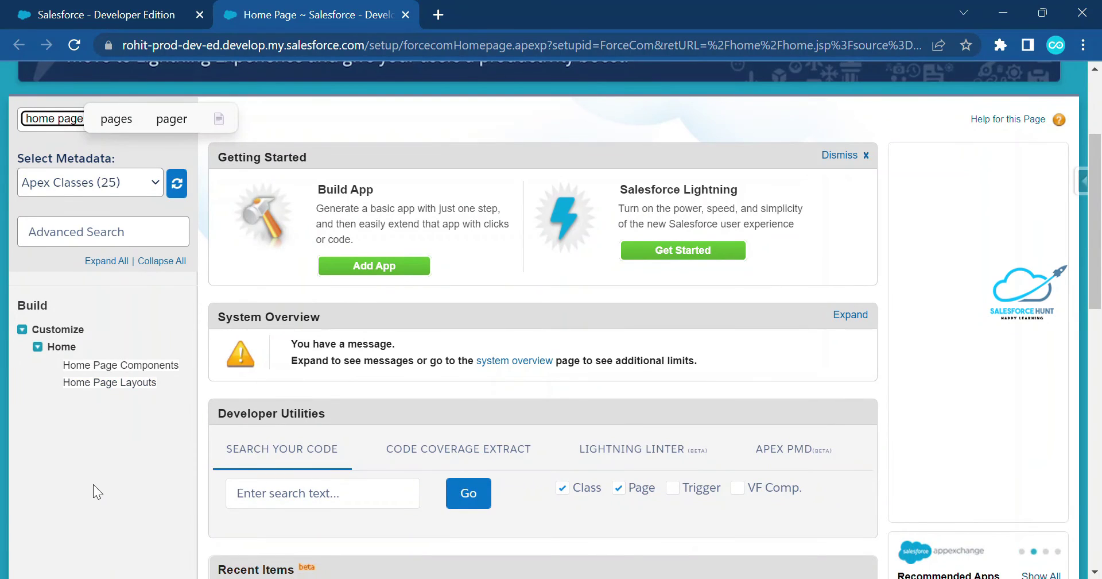
mouse_move(55, 372)
left_mouse_down()
mouse_move(63, 394)
mouse_move(167, 395)
left_mouse_up()
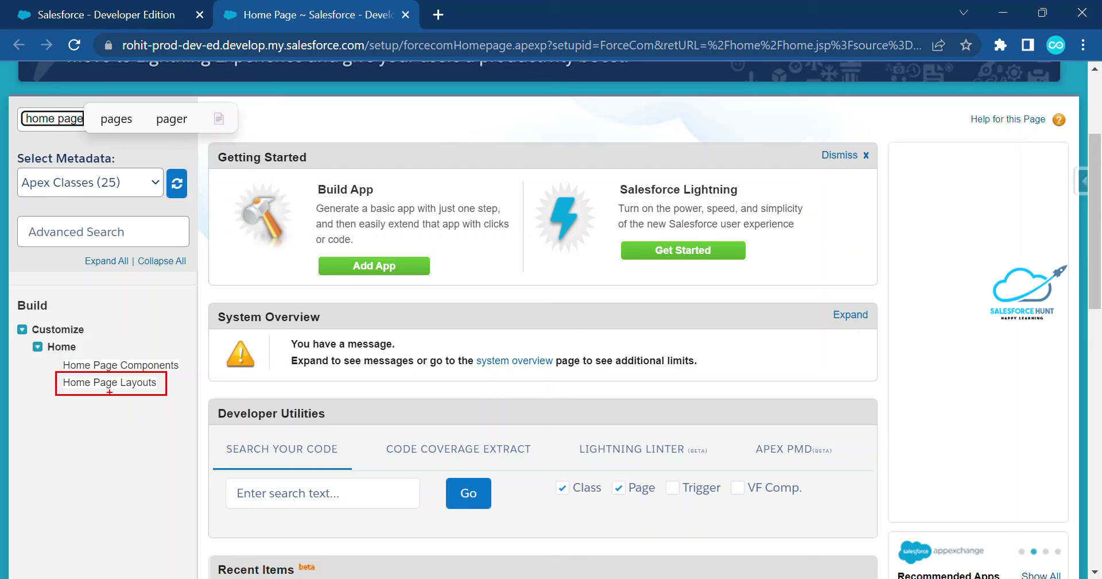
left_click(97, 384)
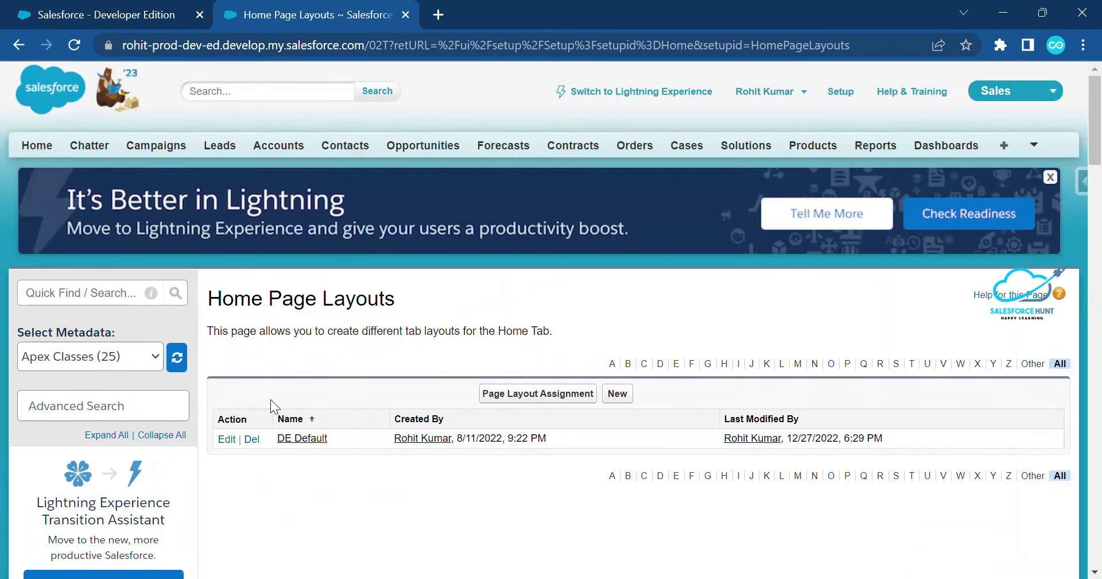
left_click(227, 439)
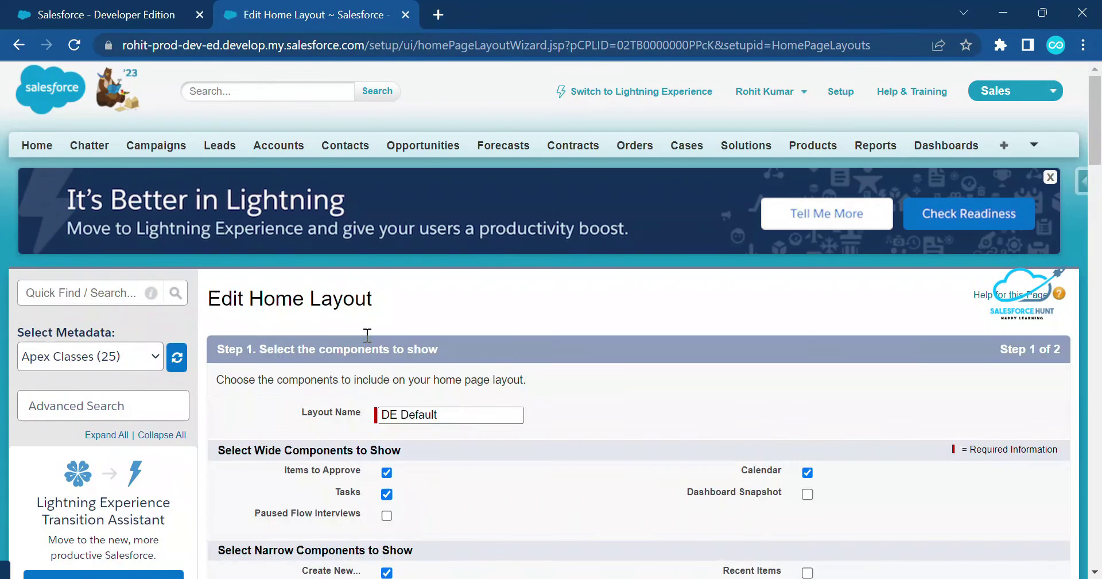
- Tick Paused Flow Interviews, Dashboard Snapshot, Messages & Alerts, Recent Items and Custom Links
scroll(677, 402, "down", 1)
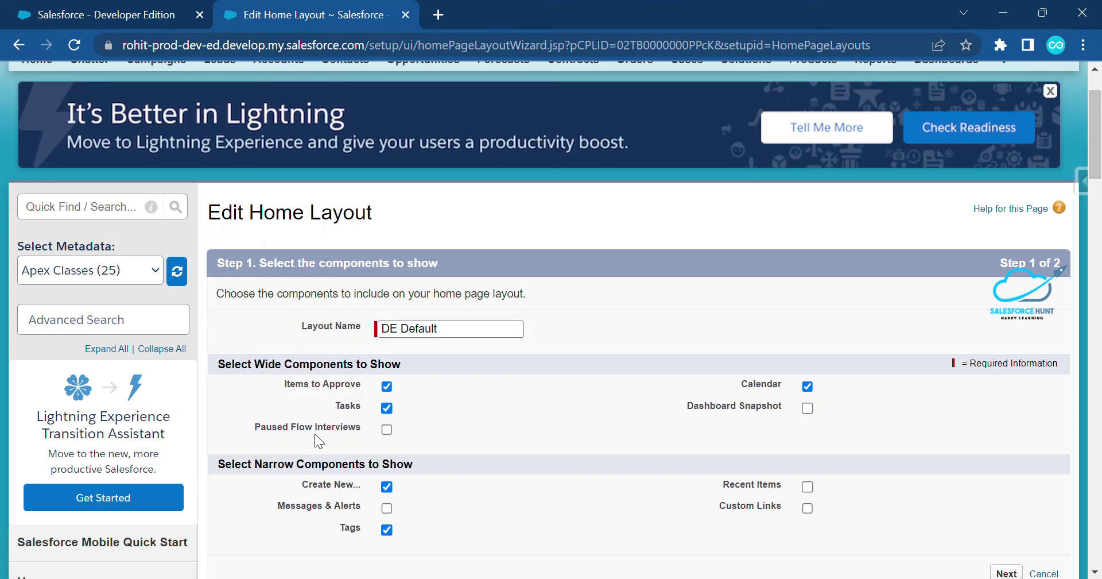
left_click(387, 429)
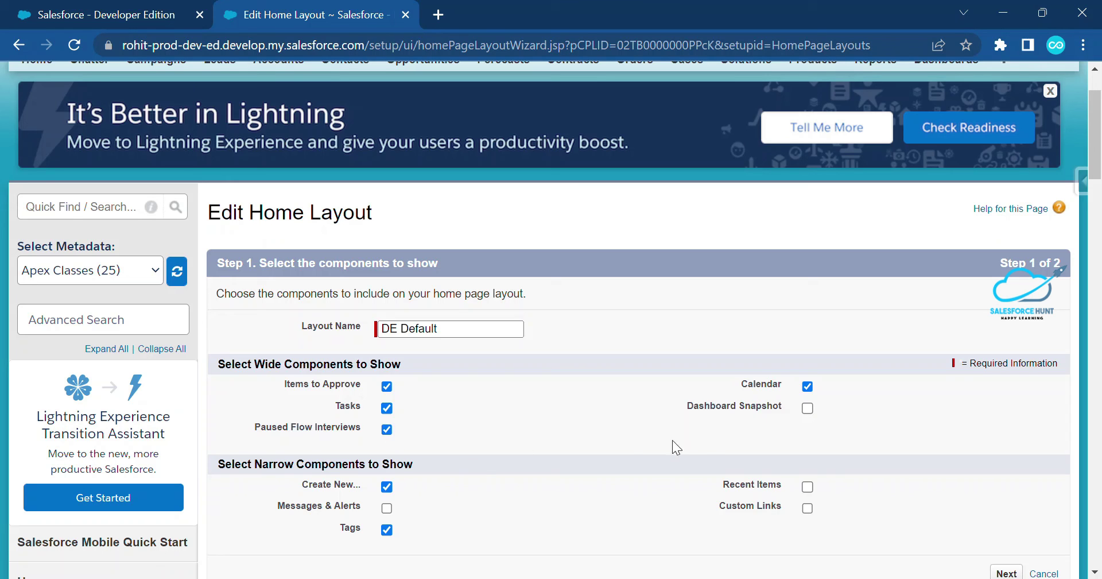
left_click(808, 408)
left_click(387, 508)
left_click(808, 486)
left_click(807, 508)
- Glance at the Home page tab, then return to the DE Default layout editor
left_click(56, 23)
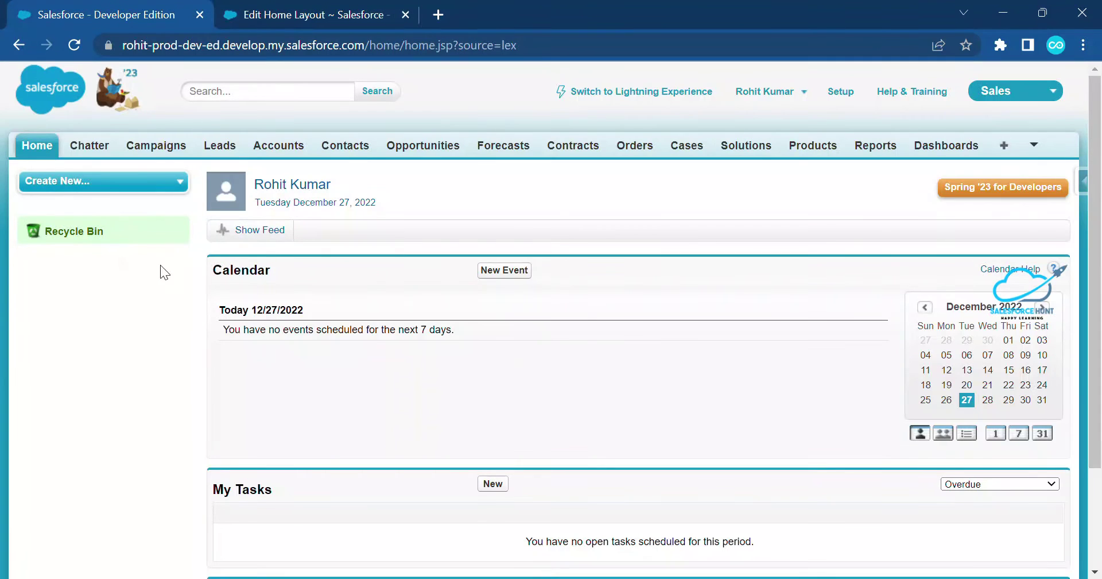
scroll(297, 511, "down", 2)
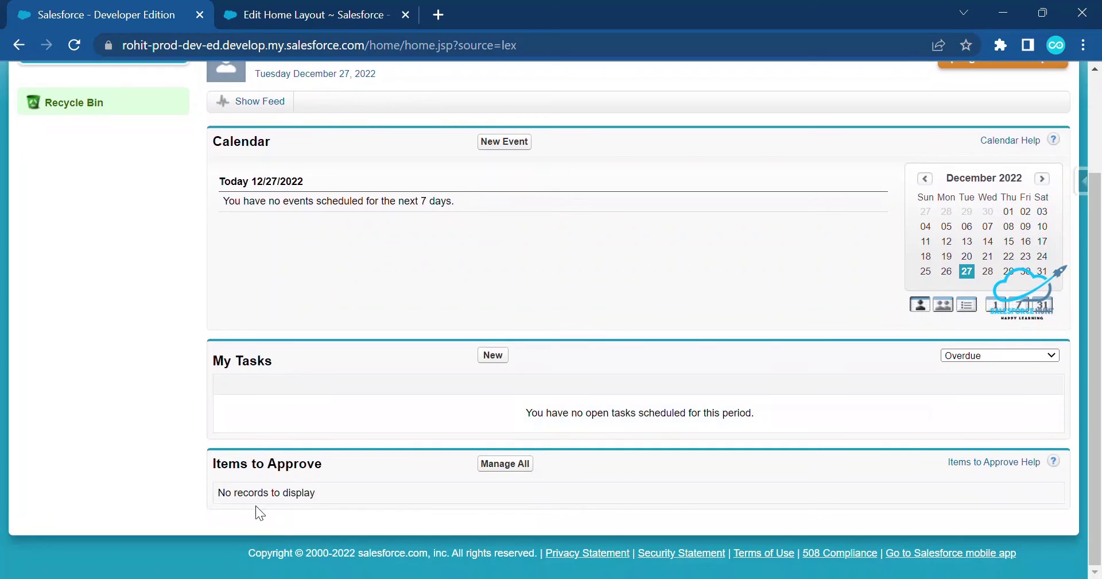
scroll(295, 479, "up", 2)
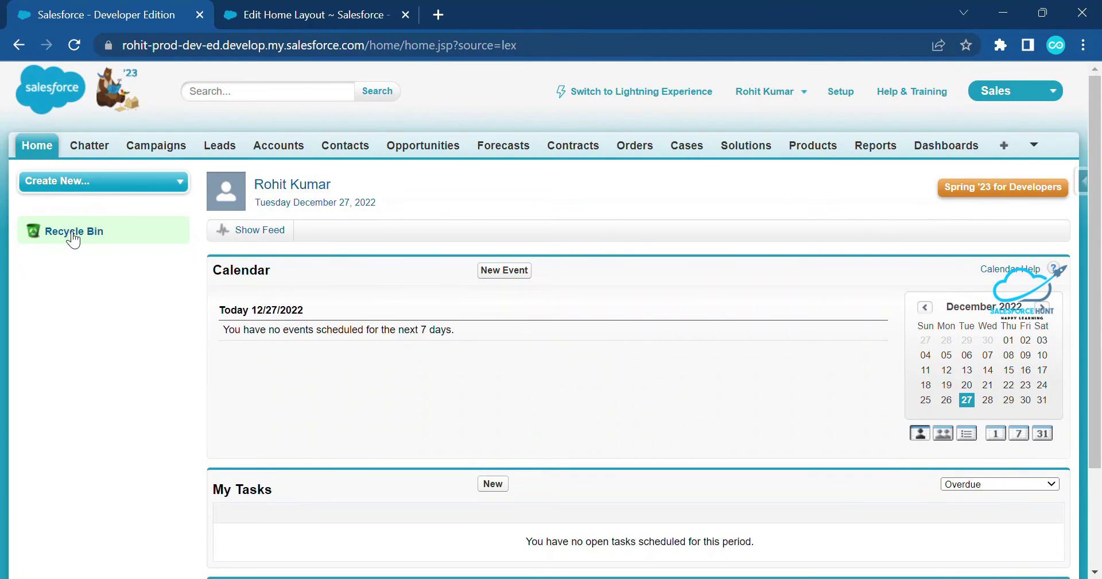
left_click(276, 14)
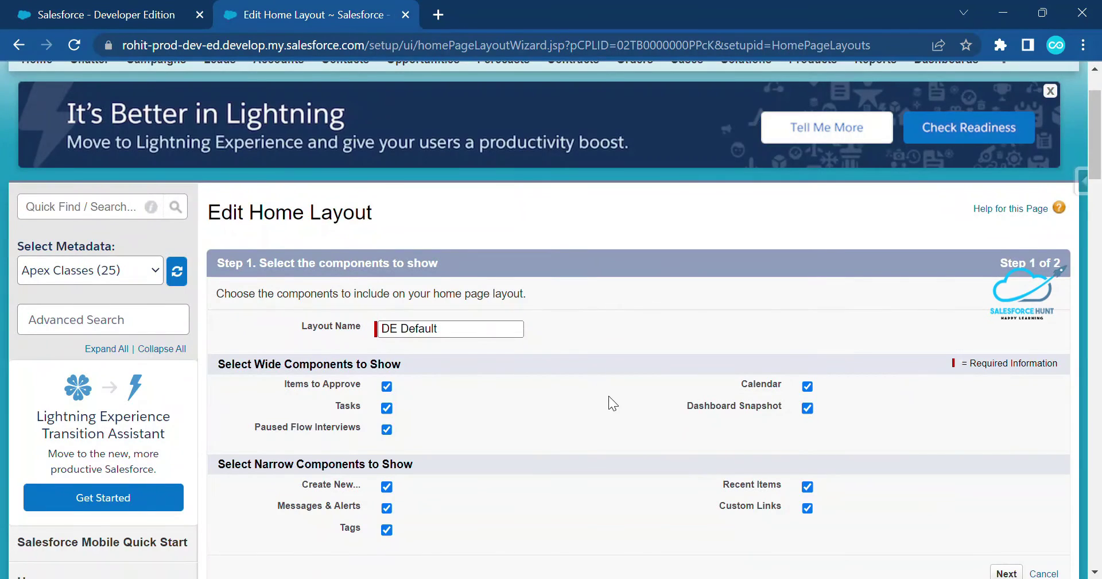
scroll(599, 381, "down", 5)
- Advance to Step 2, save the DE Default layout, and reload the Home tab
left_click(1005, 229)
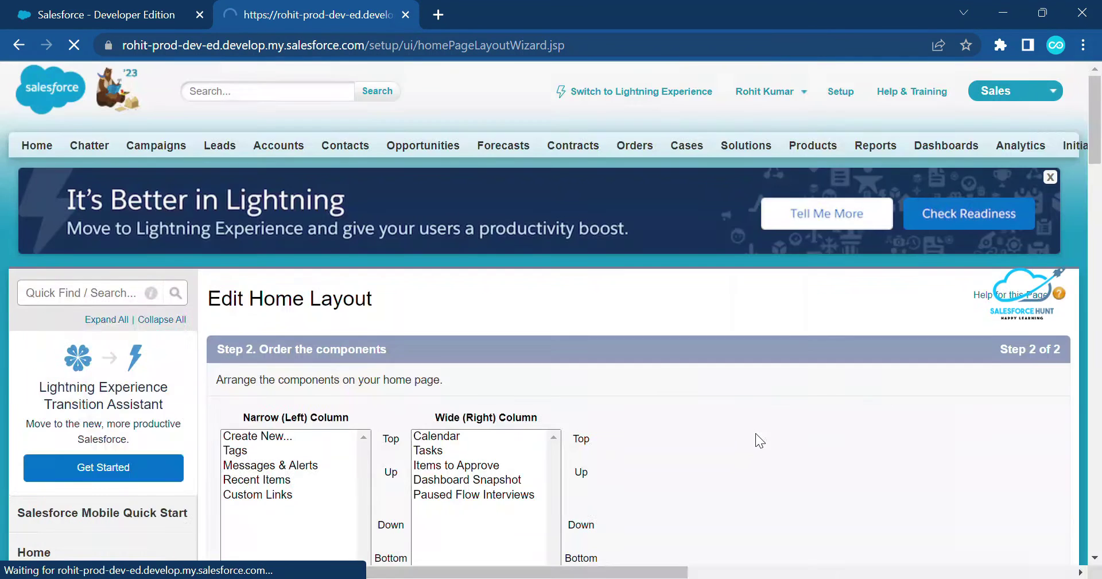
scroll(657, 439, "down", 4)
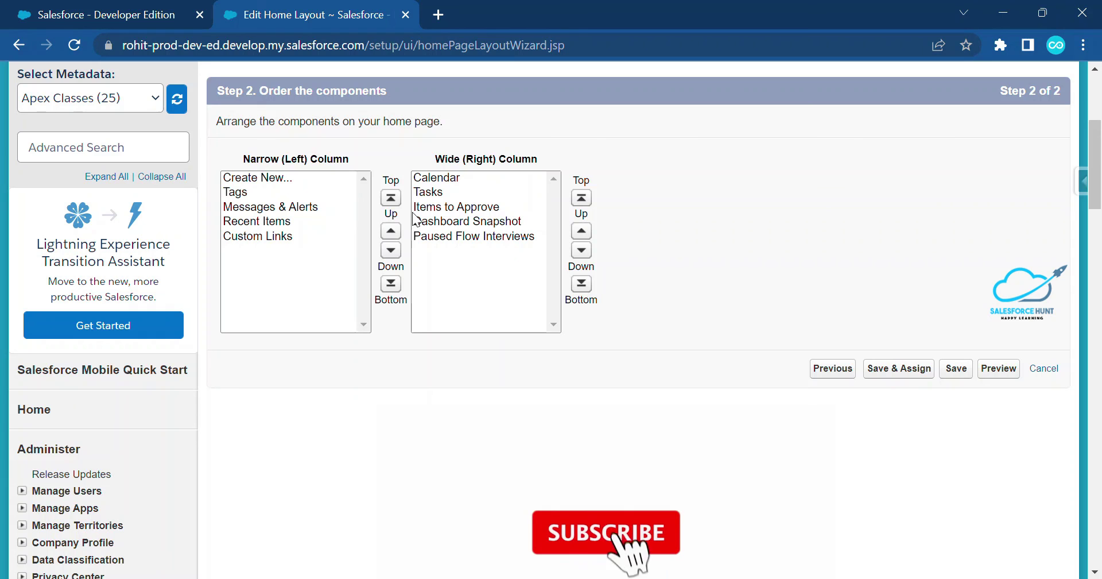
left_click(958, 370)
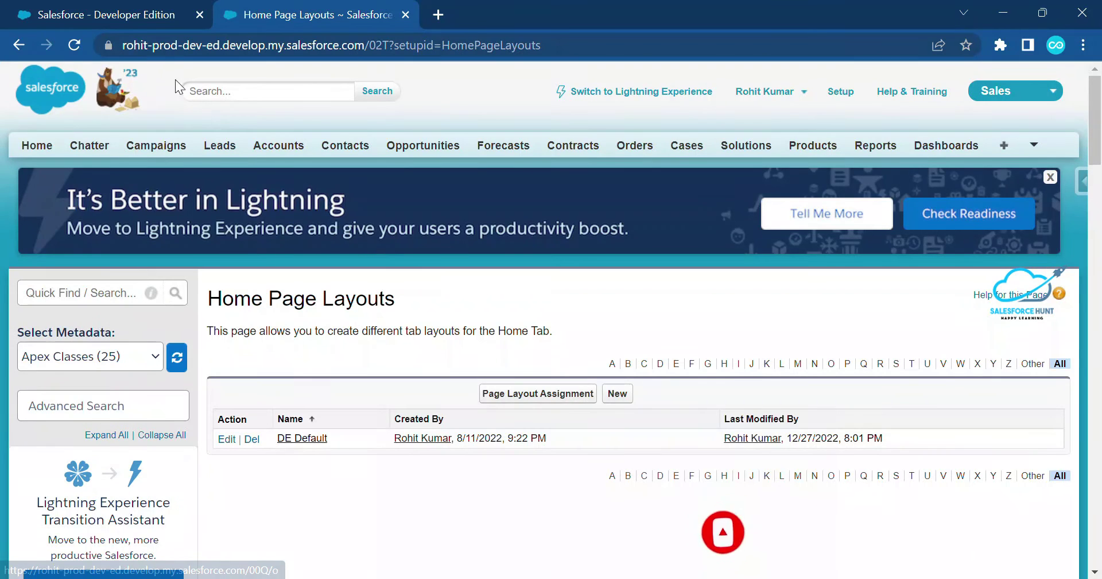
left_click(99, 12)
left_click(74, 46)
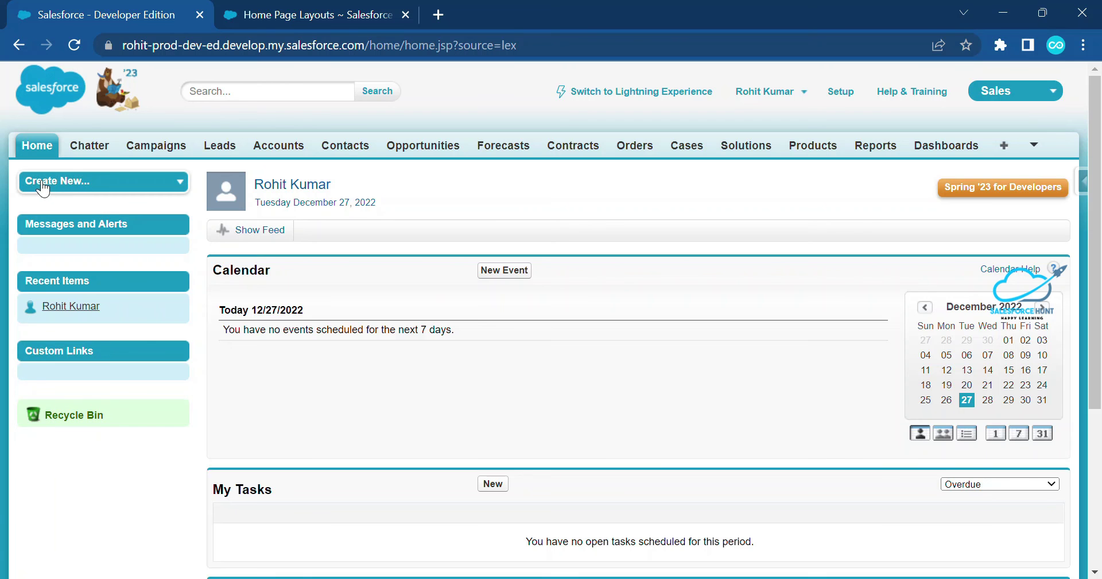
- Point out the new Items to Approve, Dashboard and Paused Flow Interviews sections
scroll(437, 276, "down", 5)
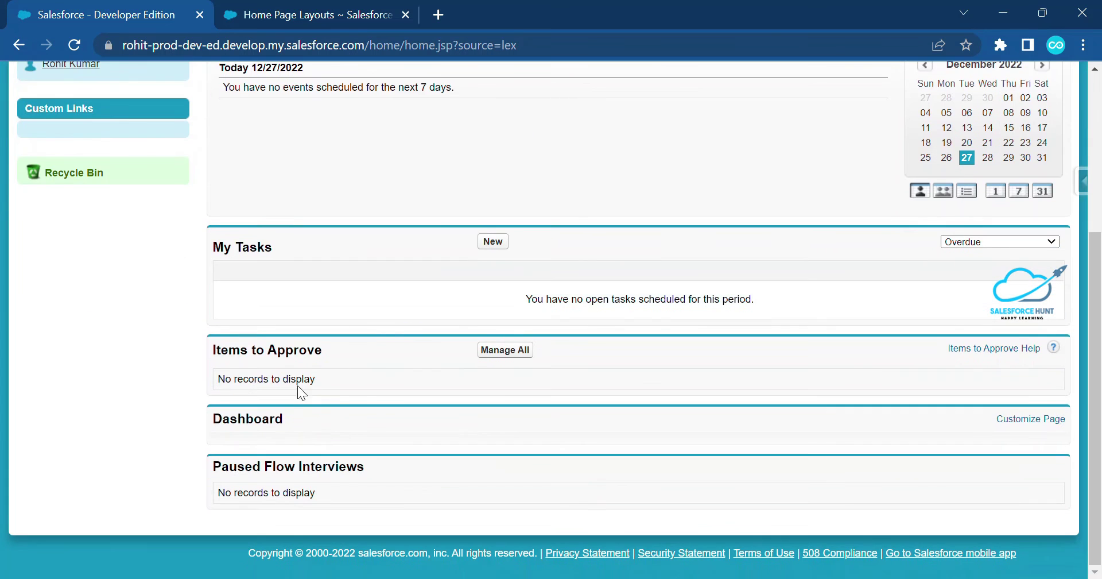
left_click_drag(260, 419, 213, 394)
left_click_drag(388, 476, 199, 469)
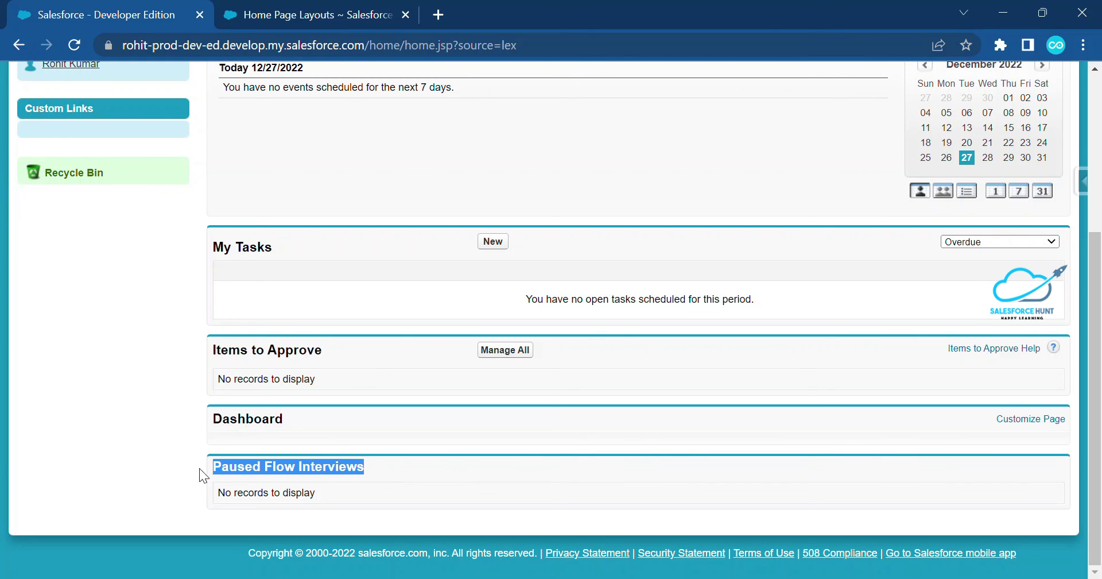
scroll(309, 434, "up", 4)
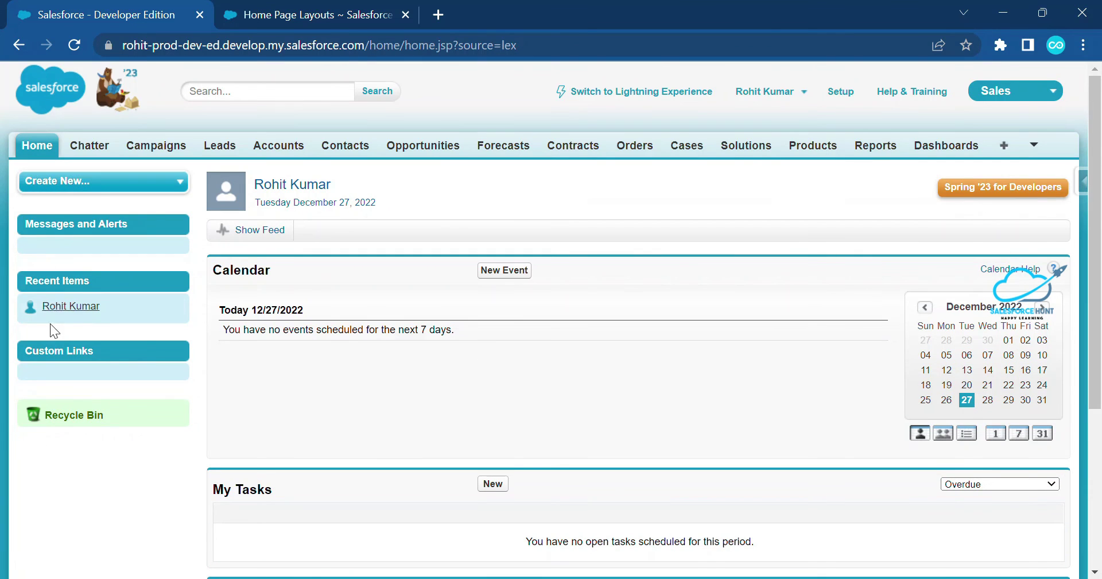
- Reopen the DE Default layout and advance to the component ordering step
left_click(328, 26)
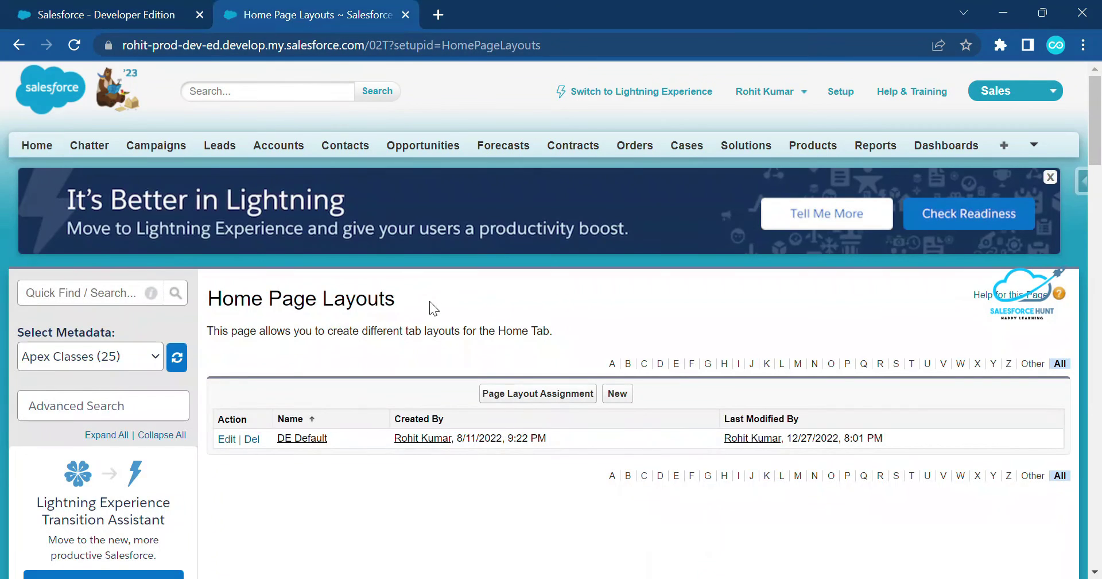
left_click(227, 439)
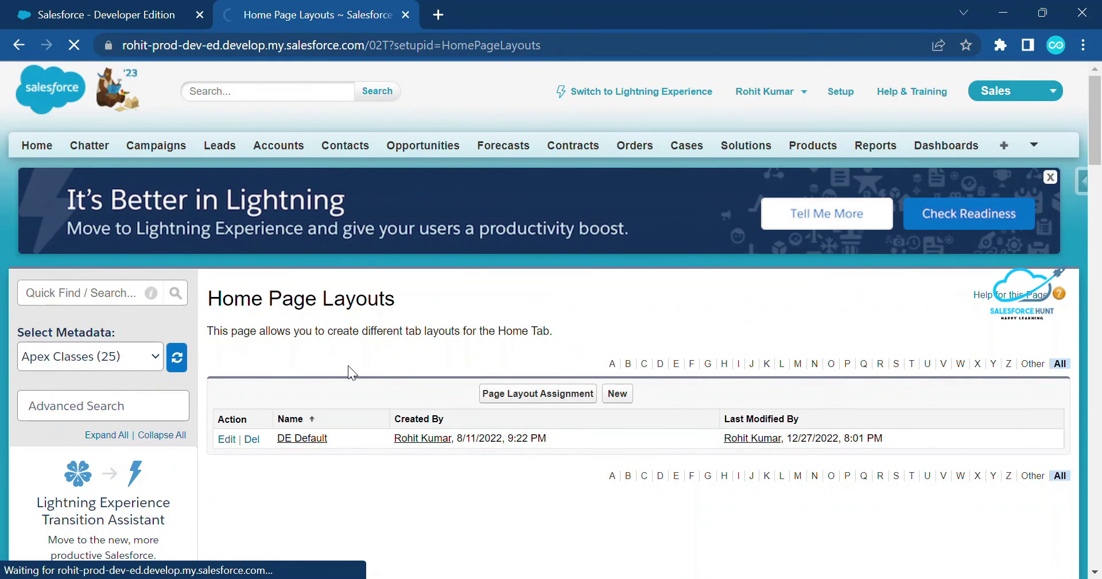
scroll(459, 453, "down", 5)
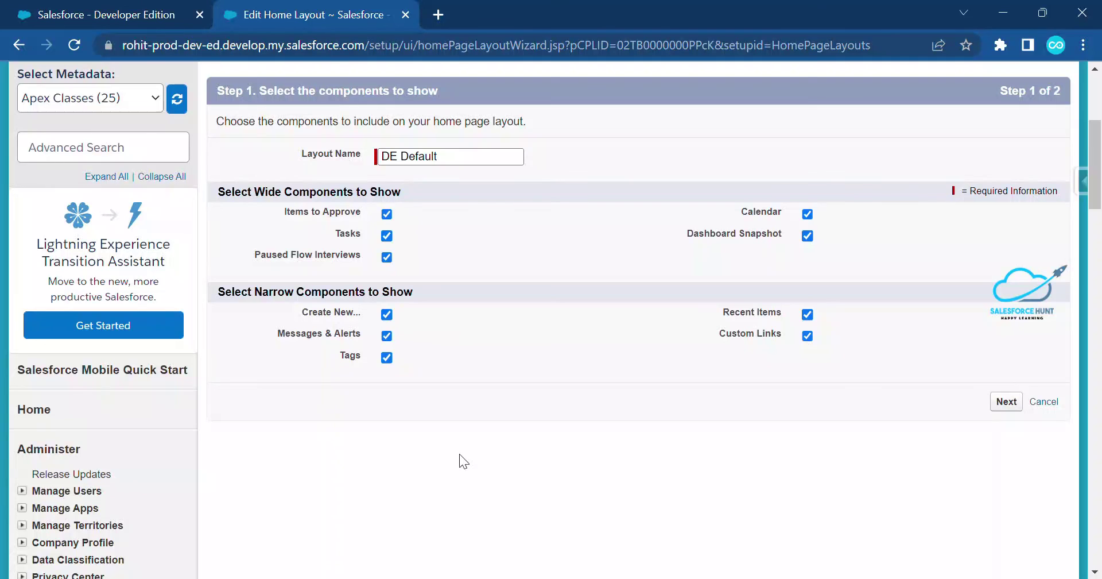
left_click(1007, 402)
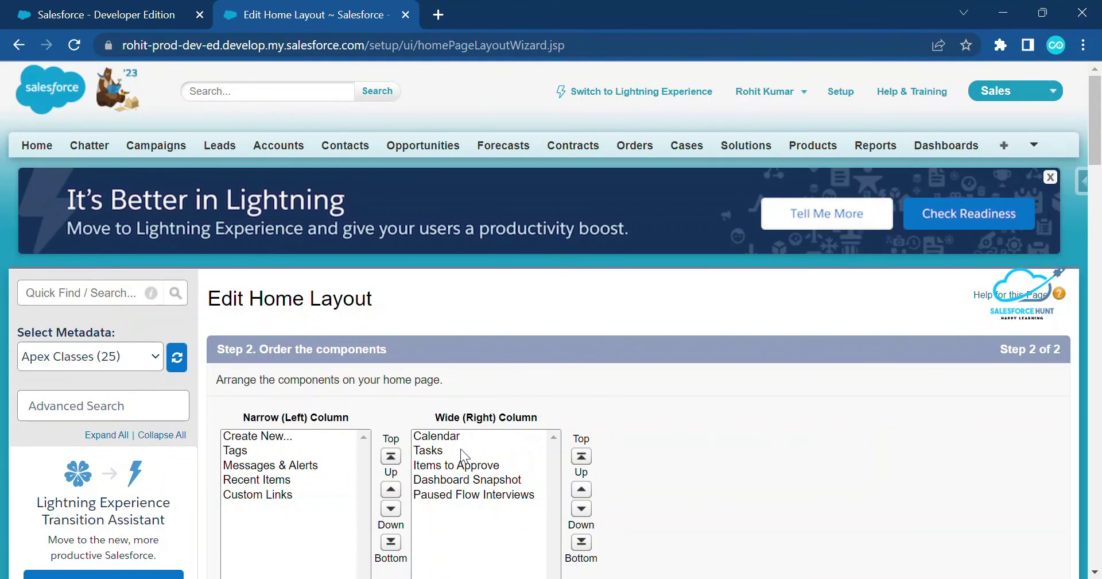
- Move Custom Links up twice above Messages & Alerts and save the layout
left_click(256, 494)
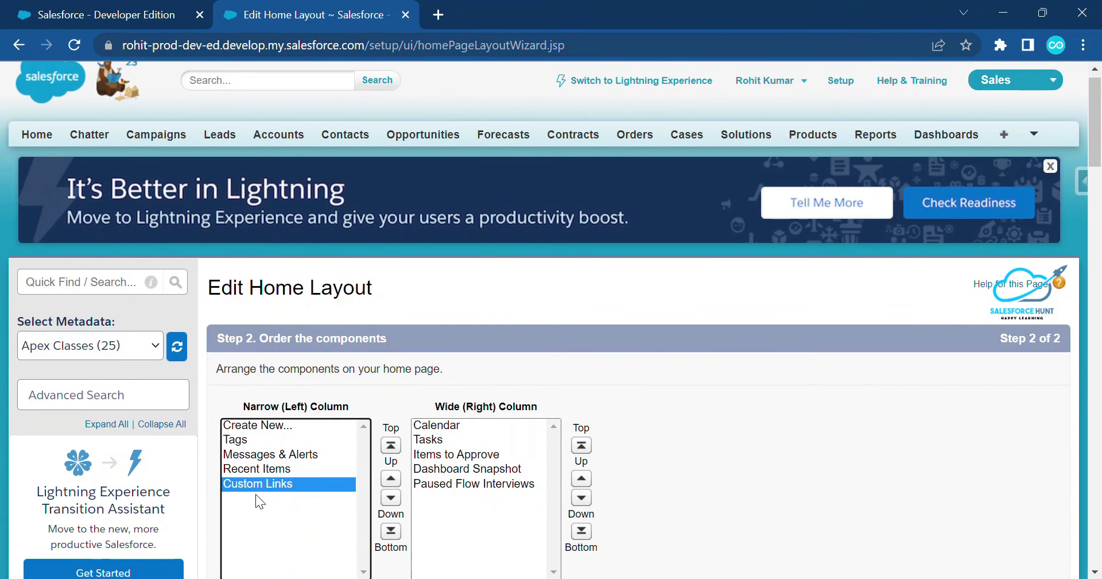
left_click(390, 481)
left_click(391, 481)
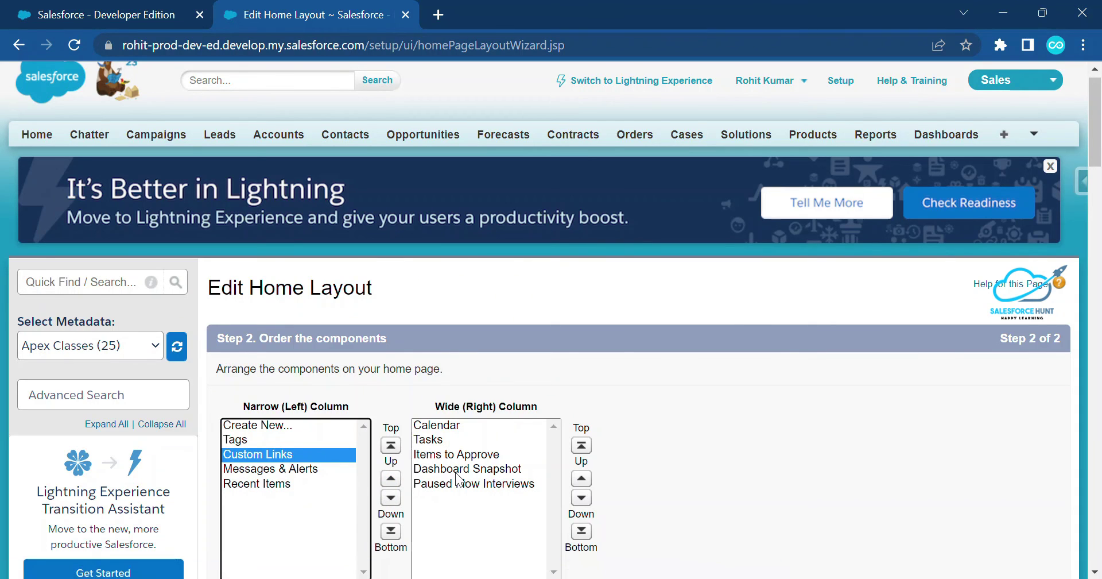
scroll(454, 481, "down", 3)
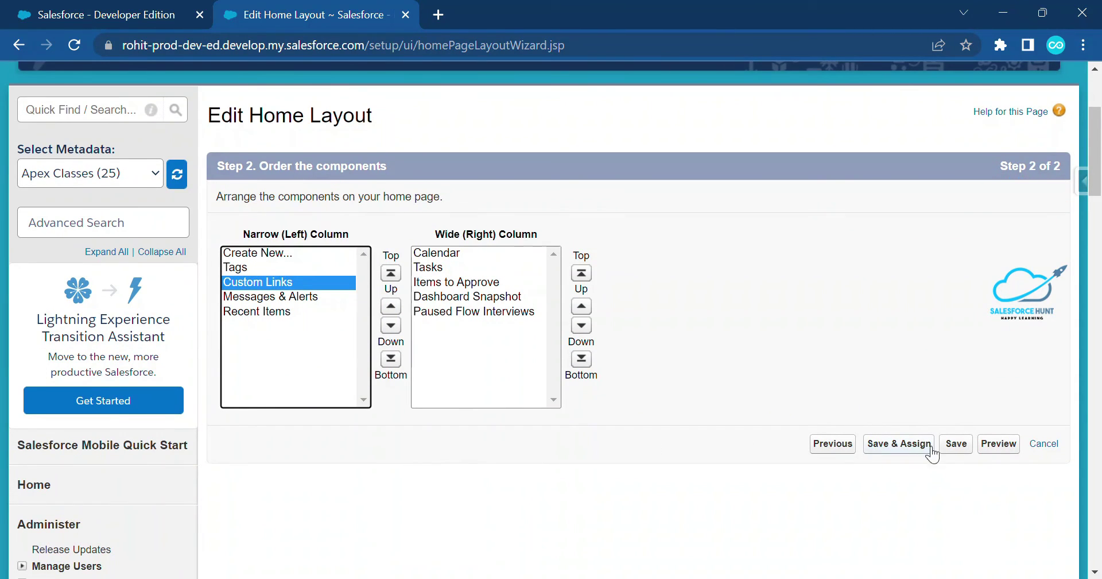
left_click(955, 443)
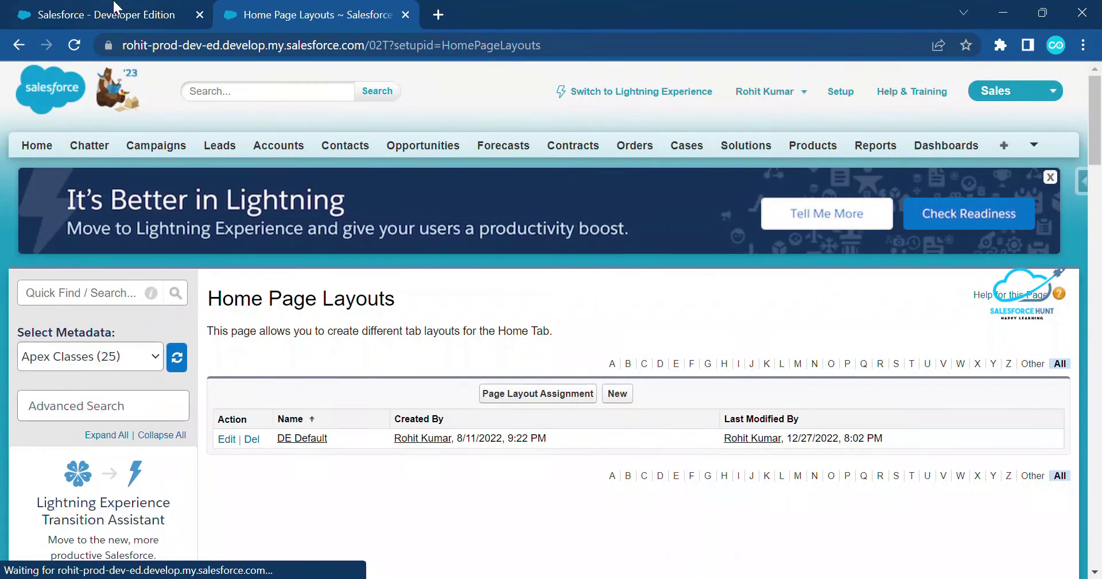
left_click(112, 15)
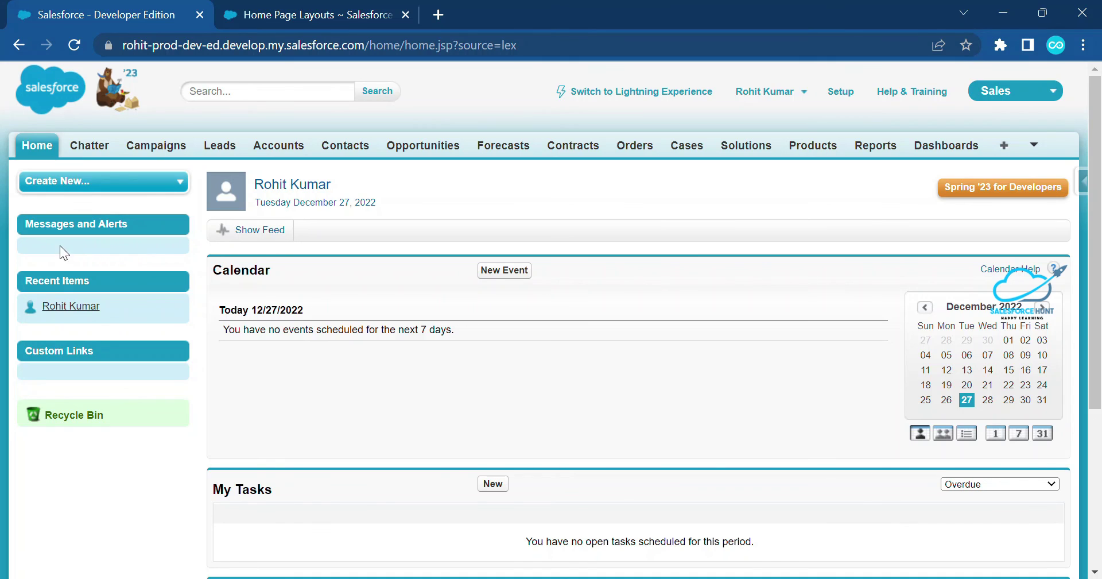
- Refresh the Home page and confirm Custom Links now sits above Messages and Alerts and Recent Items
key("F5")
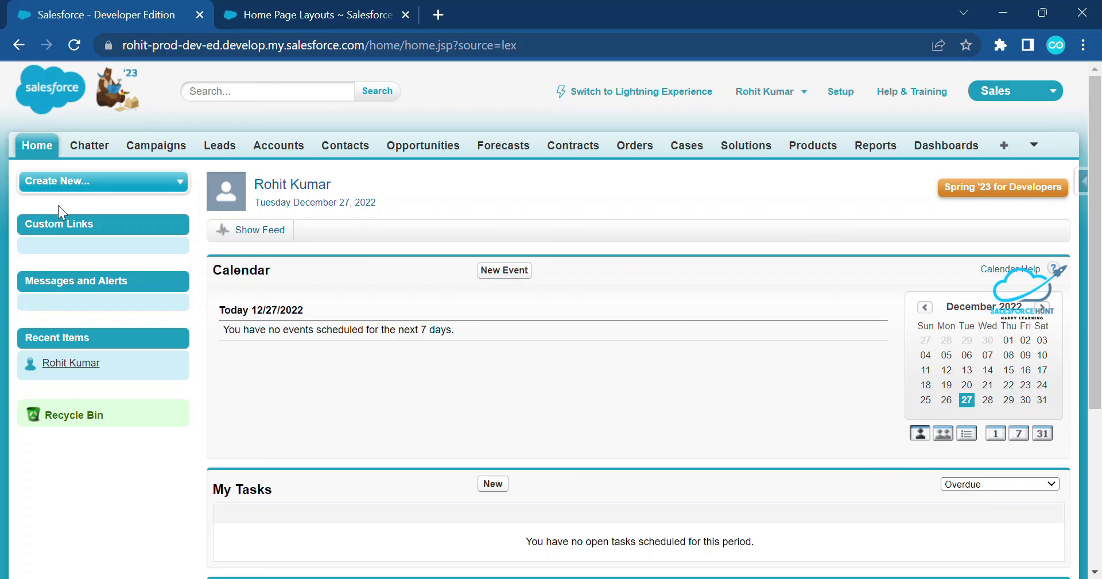
left_click_drag(98, 225, 24, 231)
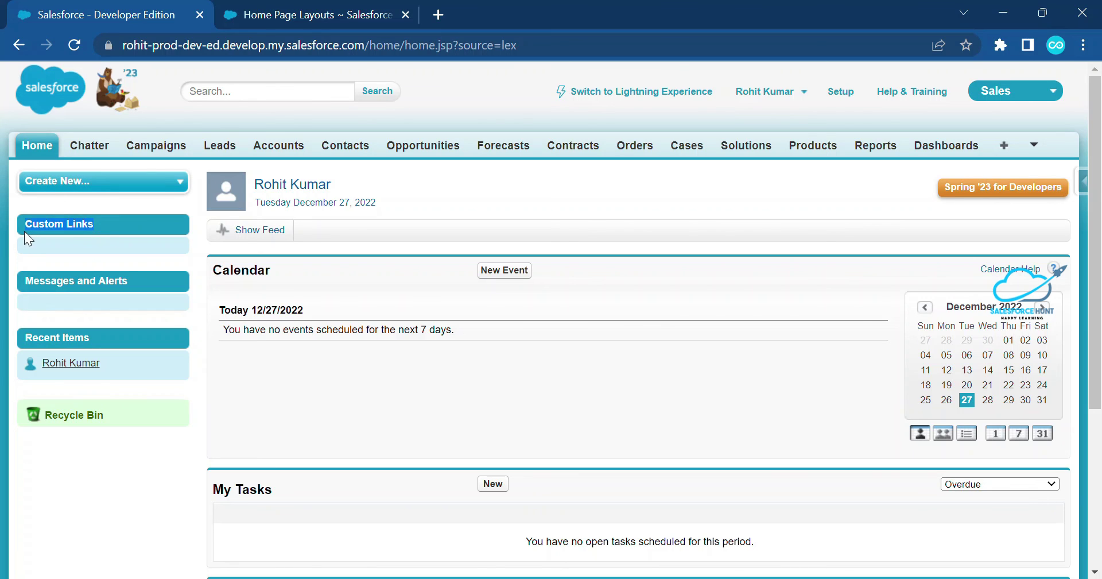